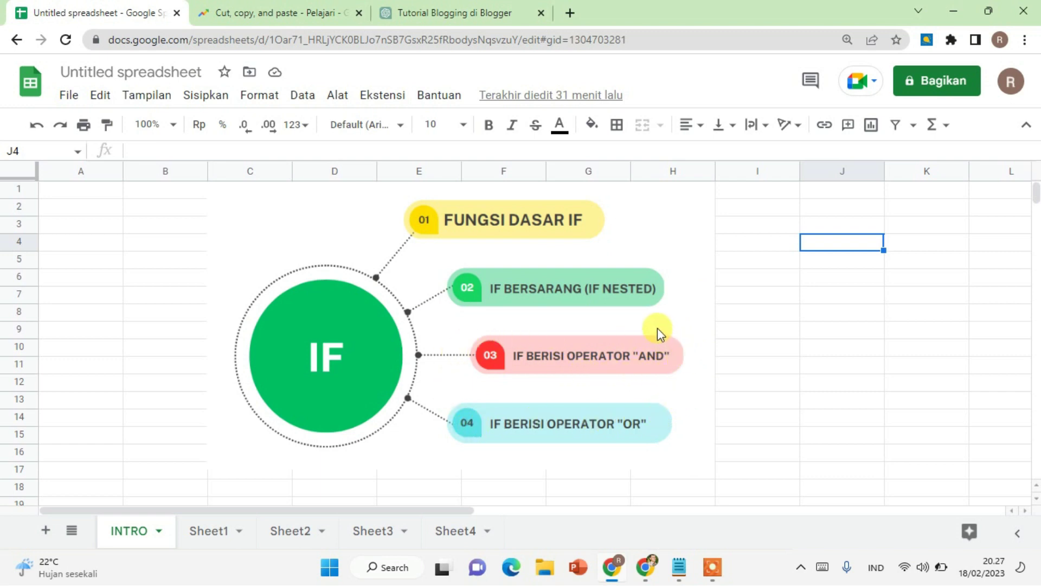
Switch to Sheet1 and look over the column headers of the student score table
click(209, 532)
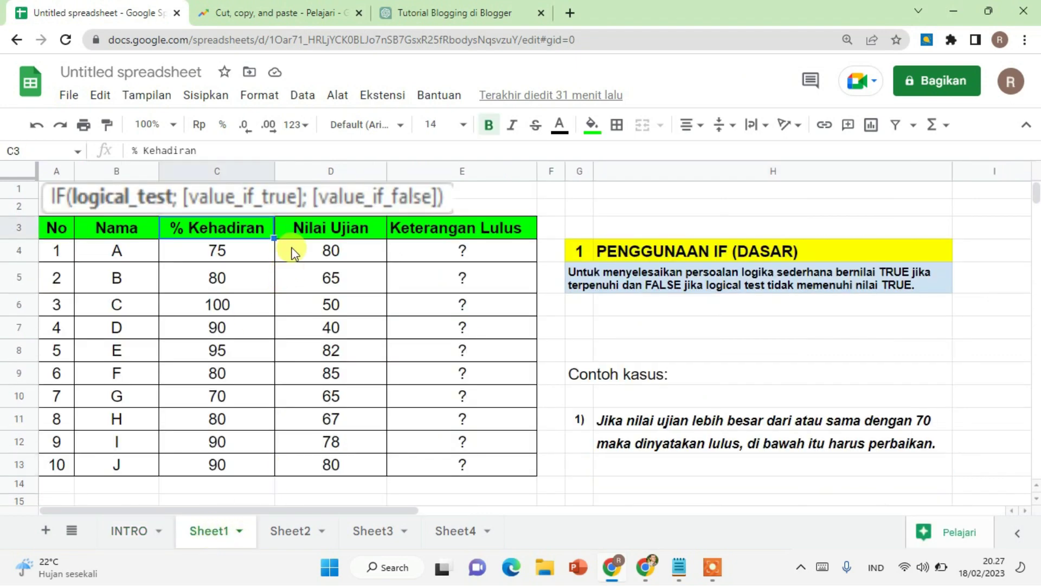
click(320, 255)
click(315, 229)
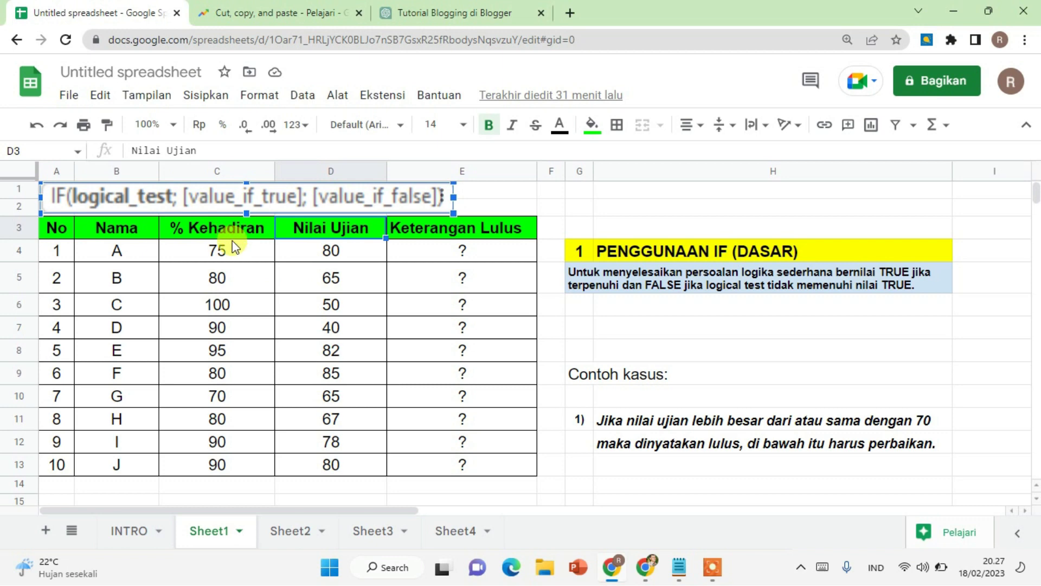
click(232, 236)
click(136, 233)
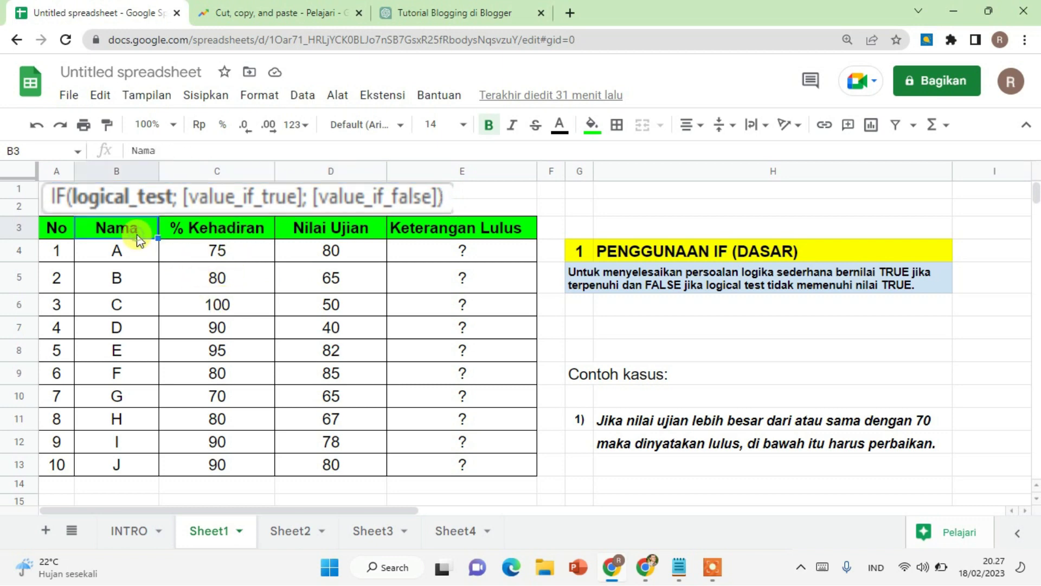
click(70, 98)
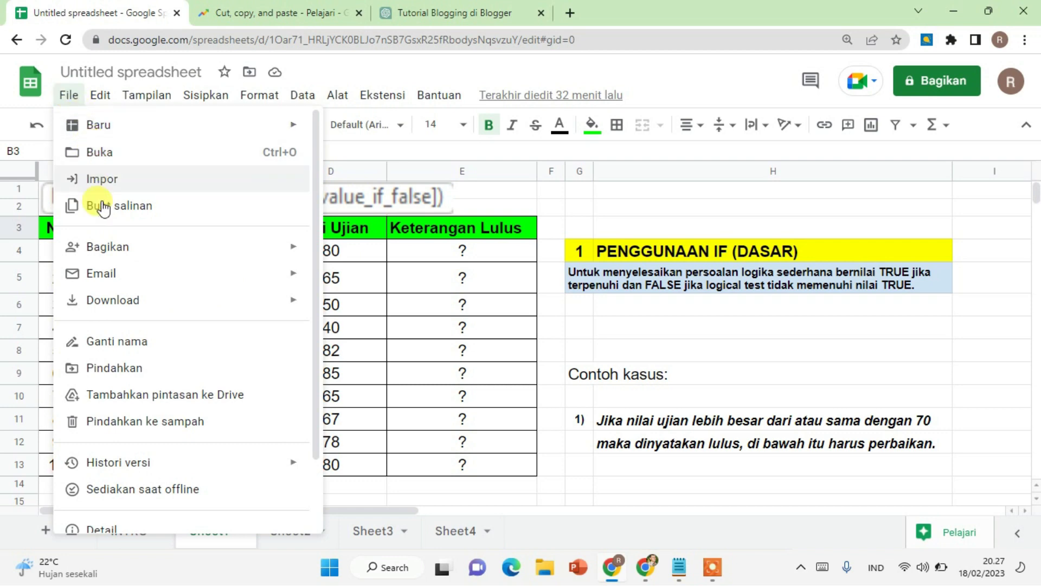
mouse_move(284, 302)
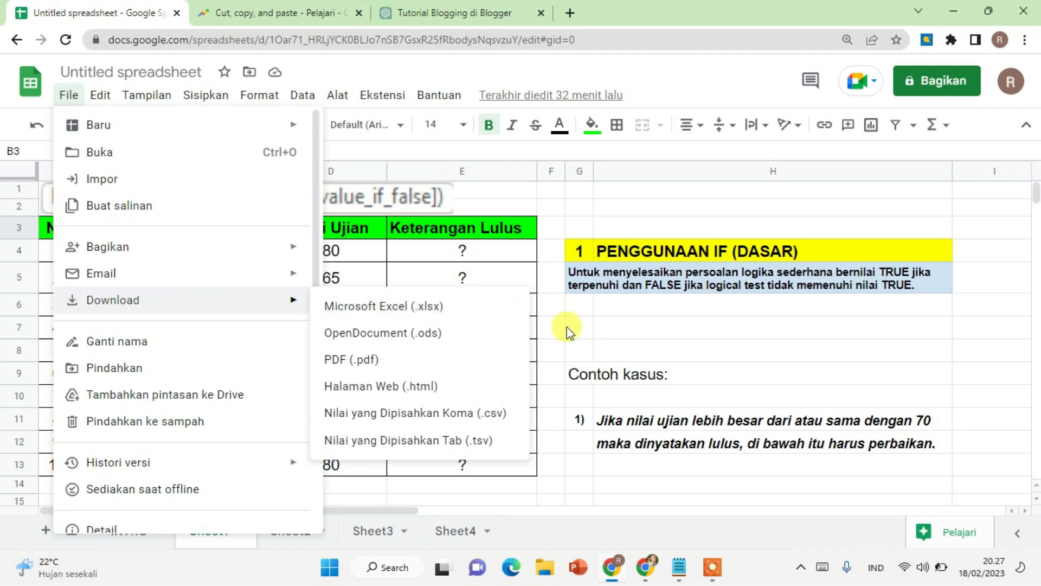
click(552, 333)
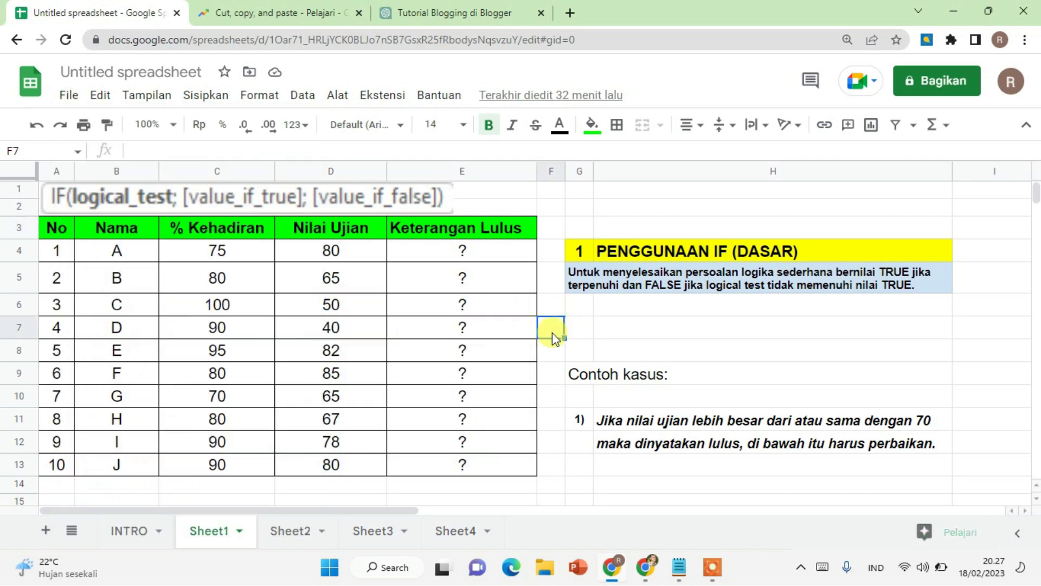
Examine the IF syntax picture above the table, covering the logical test, true value and false value
click(260, 200)
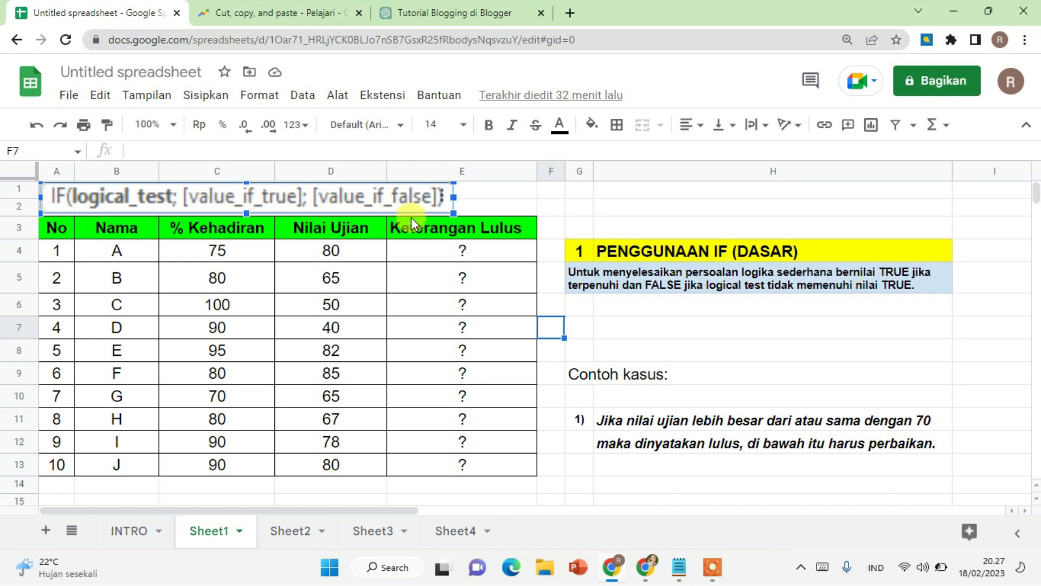
click(472, 207)
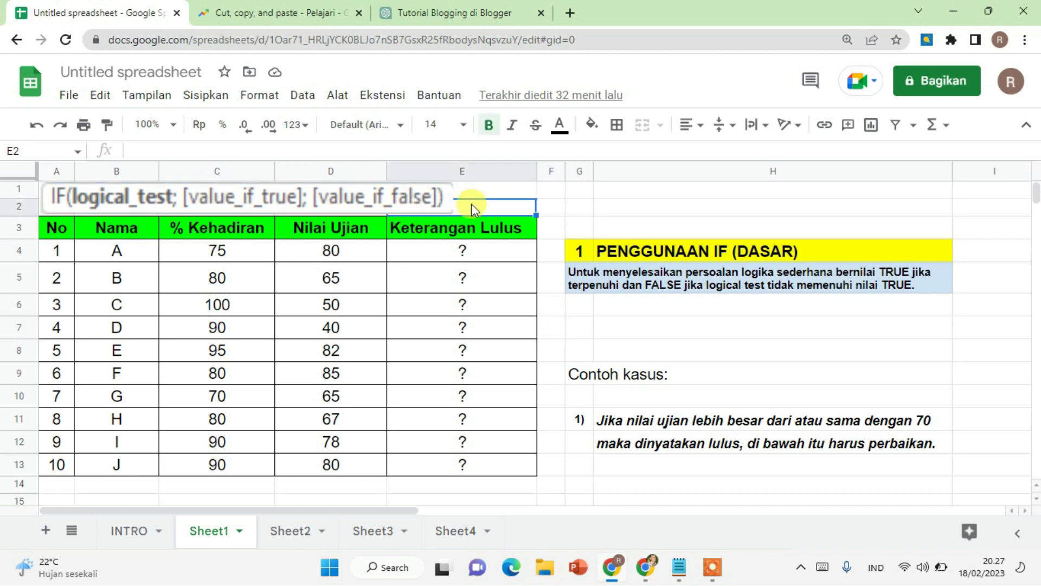
click(132, 203)
click(579, 190)
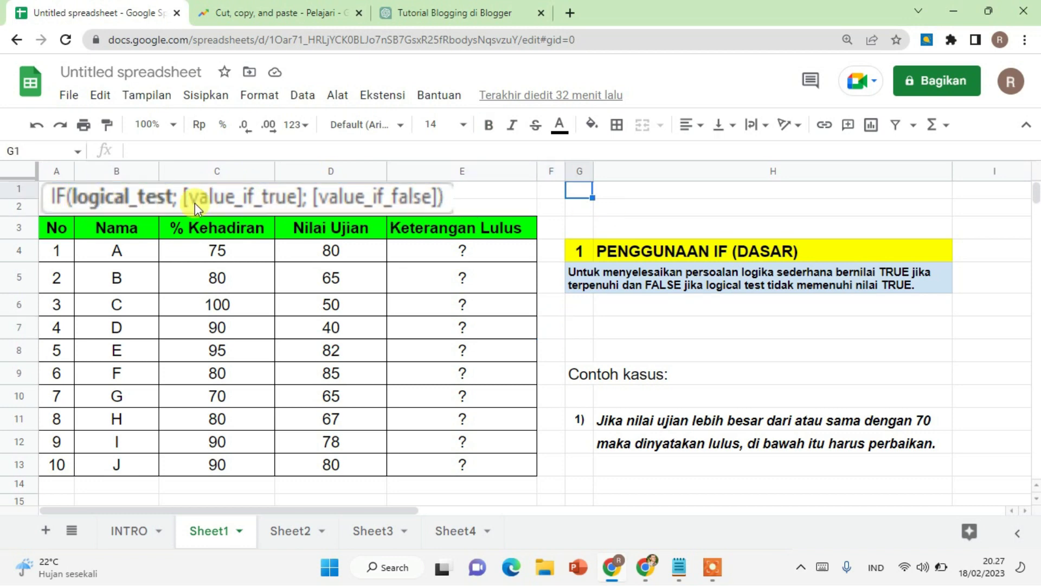
click(194, 202)
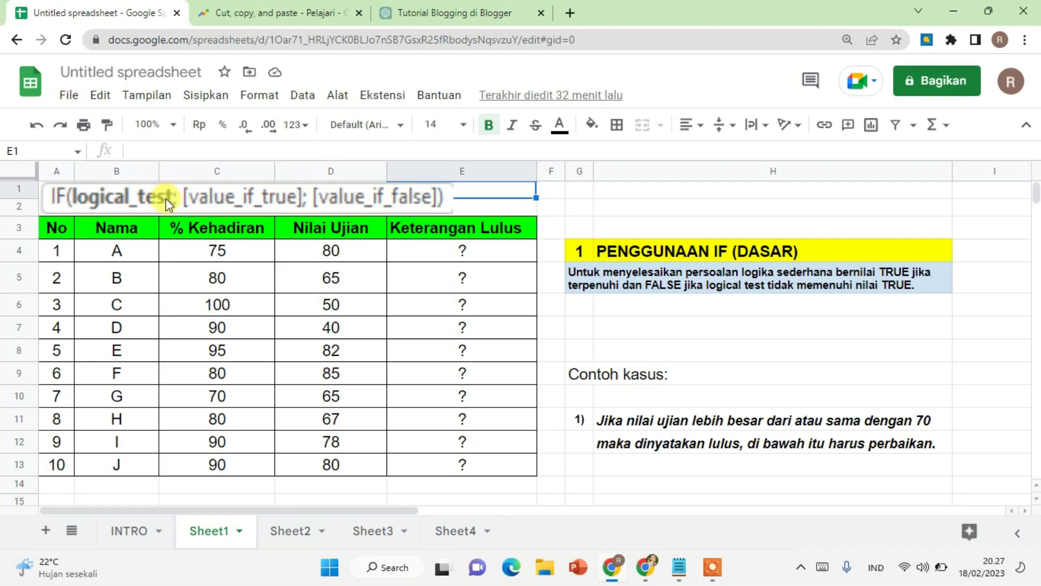
click(223, 206)
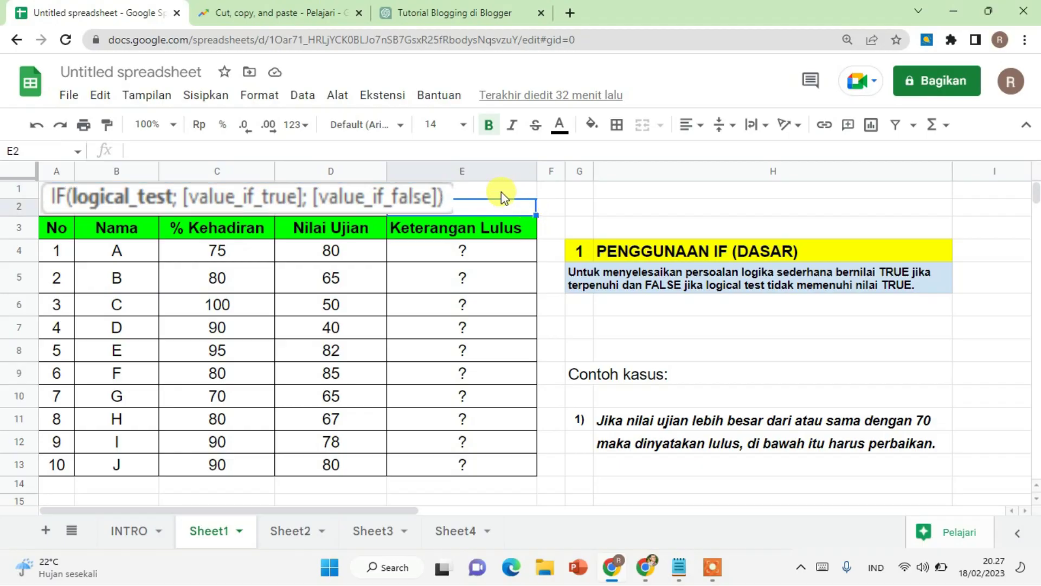
click(502, 191)
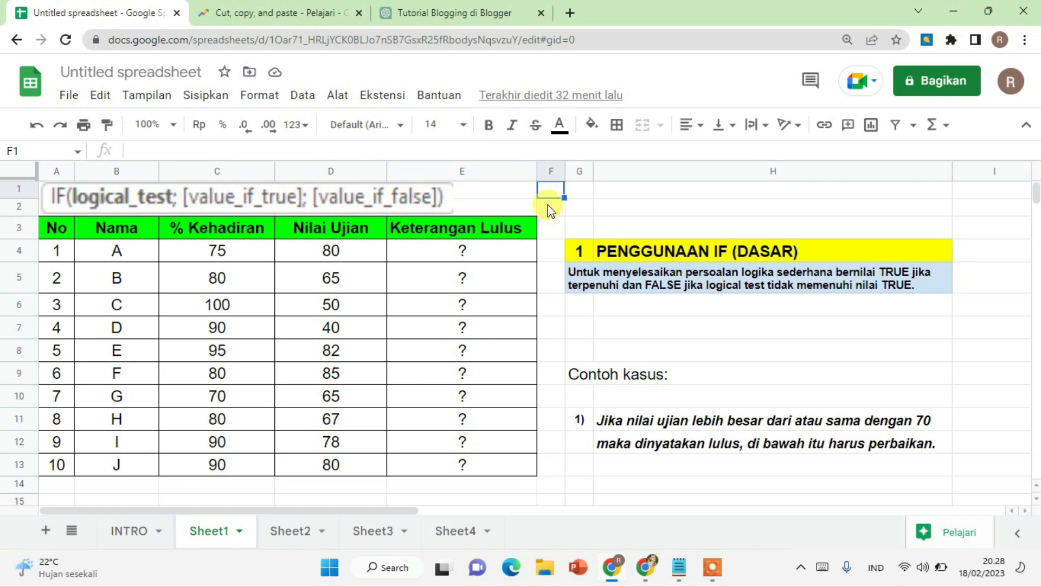
Read the basic IF description and the example case that sets the passing rule for the exam score
click(667, 268)
click(708, 249)
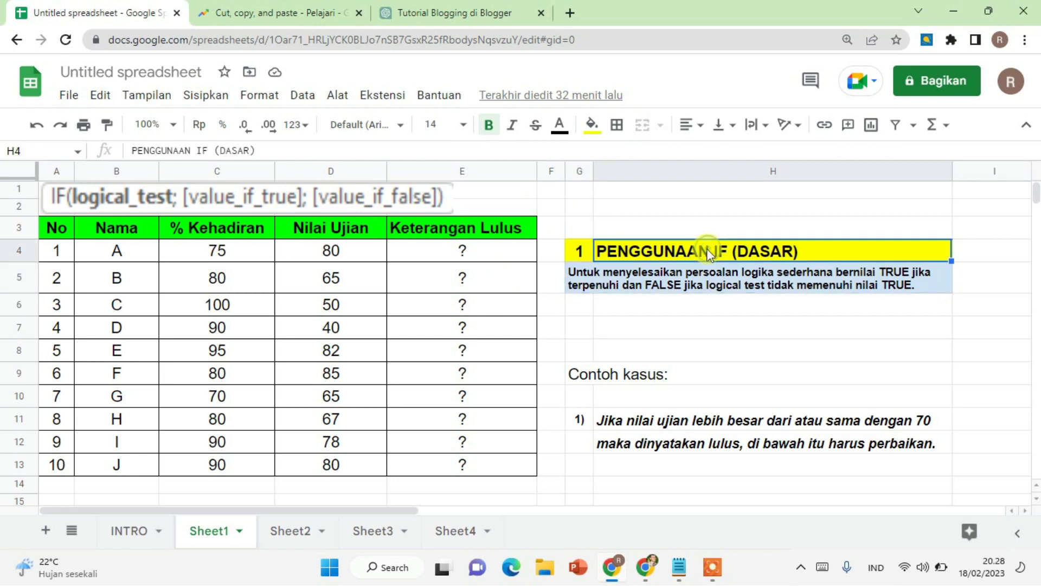
click(618, 279)
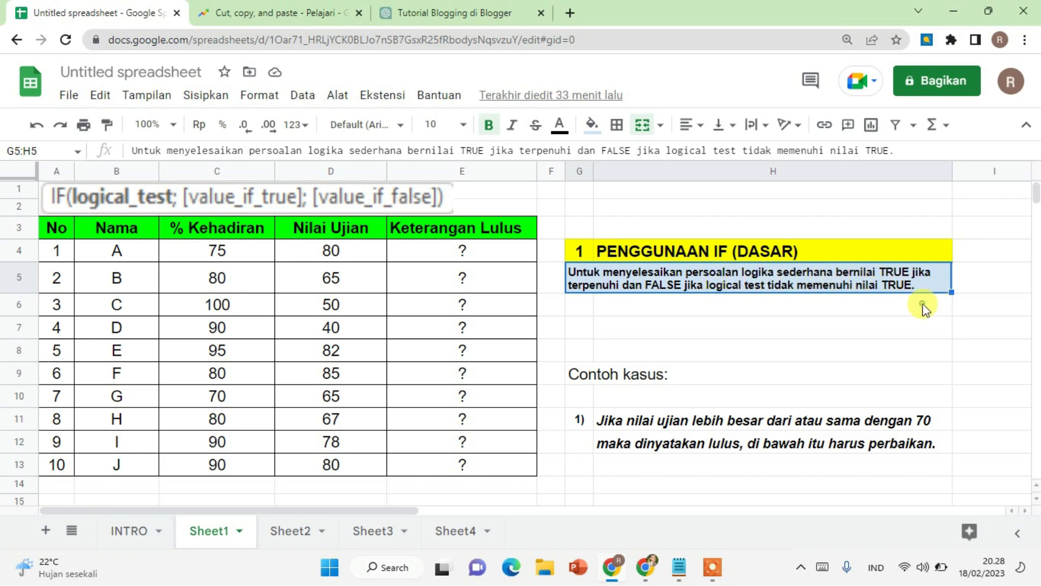
click(726, 313)
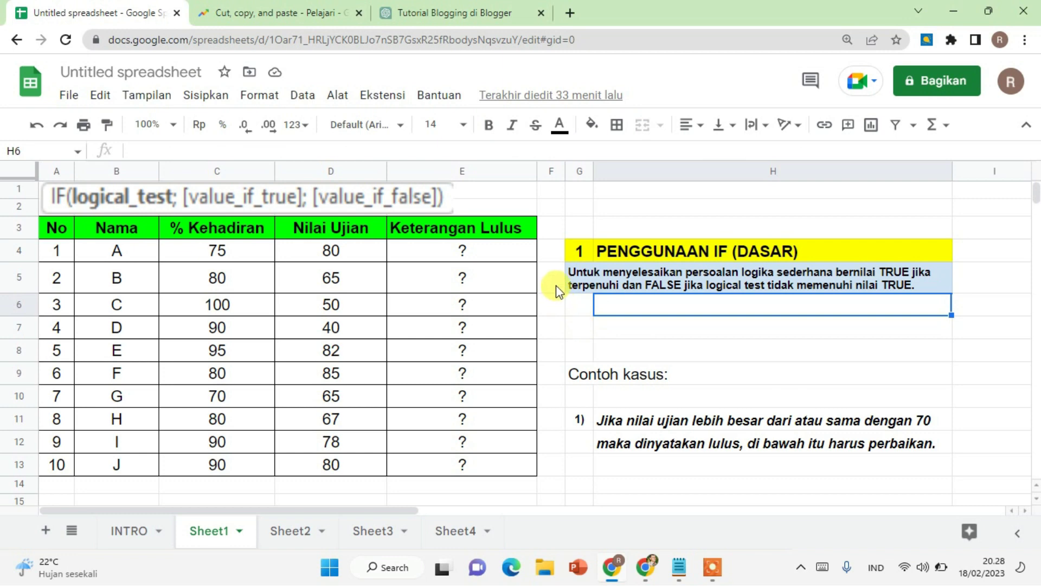
click(581, 374)
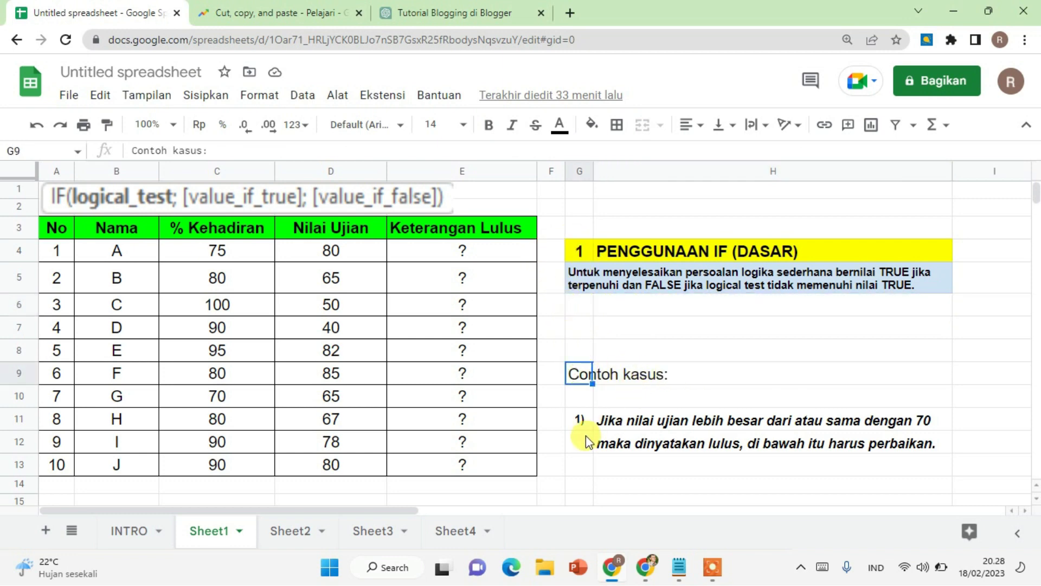
click(580, 419)
click(628, 422)
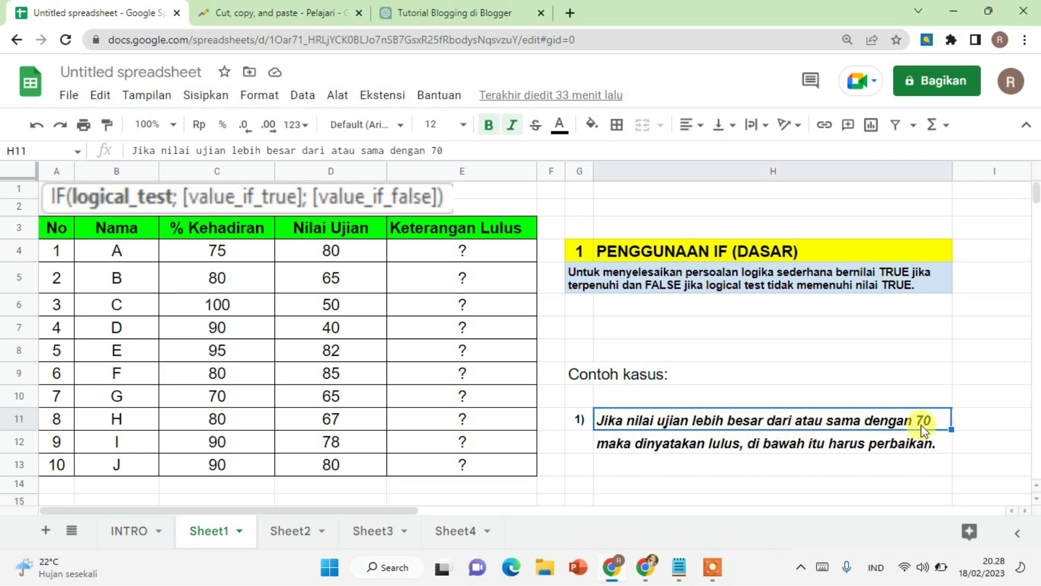
click(656, 448)
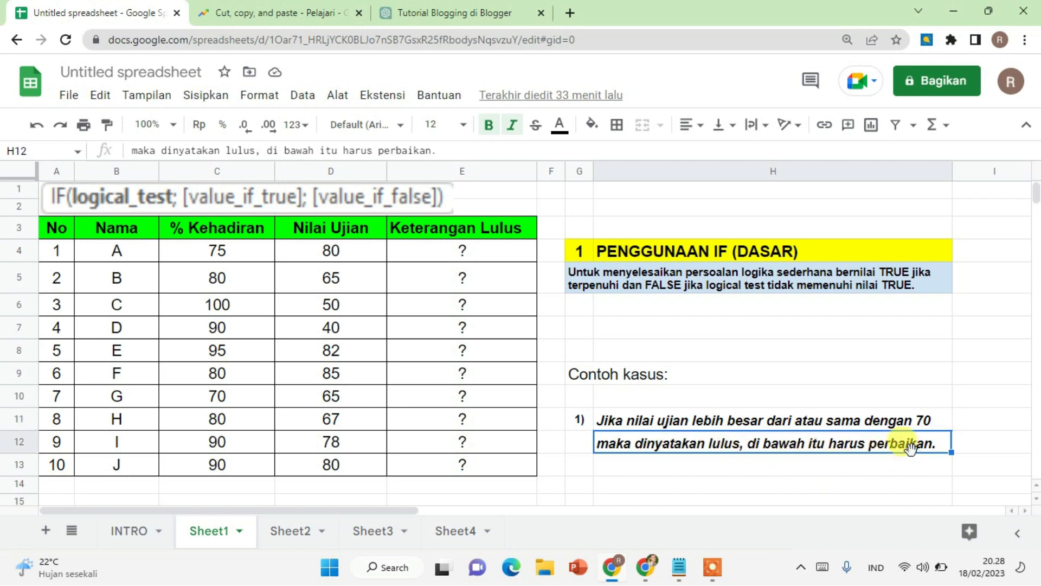
Start an IF formula in cell E4 with the logical test D4>=70
click(495, 250)
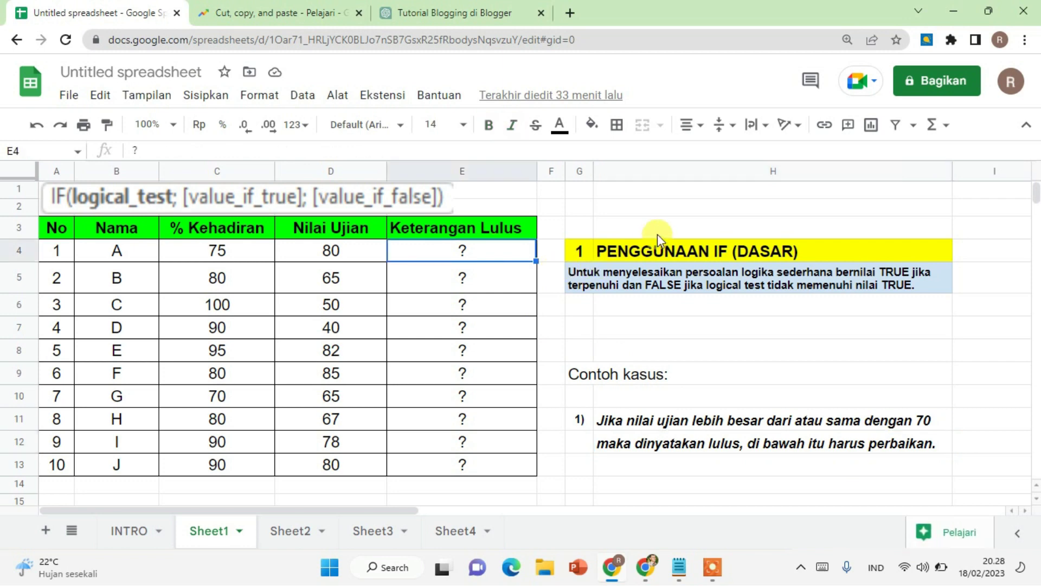
text(=if)
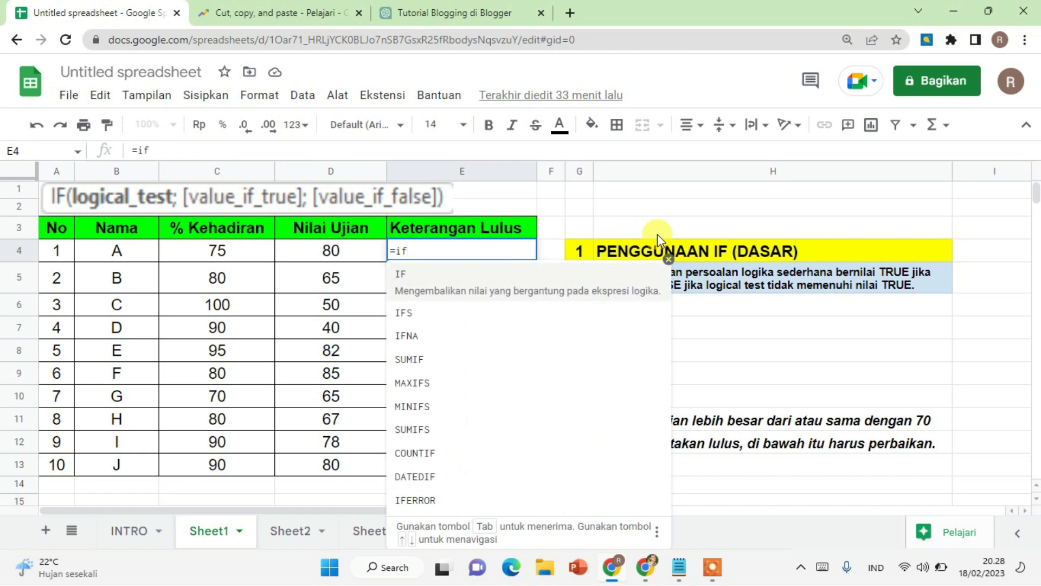
text(()
click(657, 234)
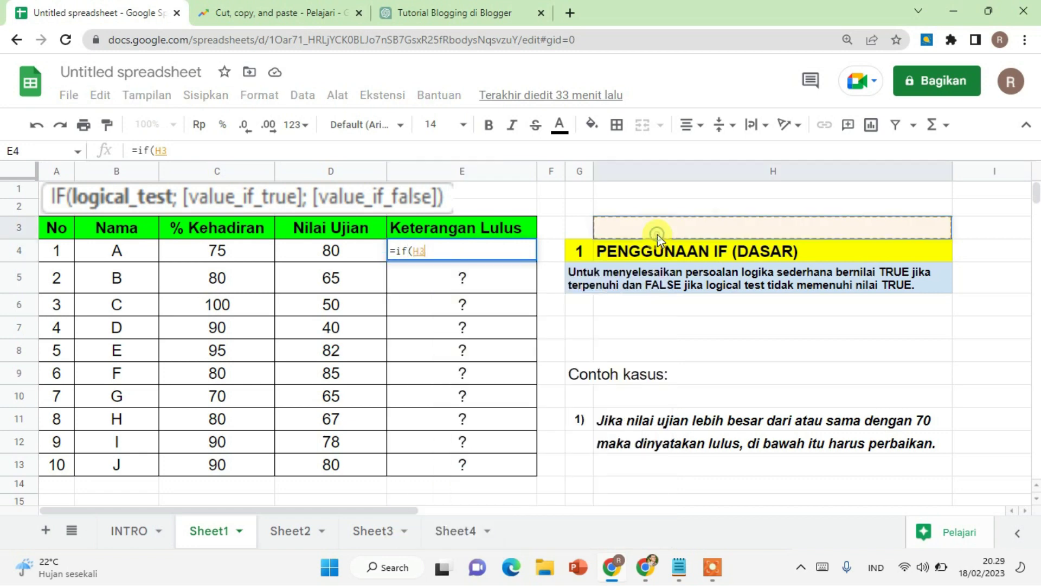
key(BackSpace)
key(BackSpace)
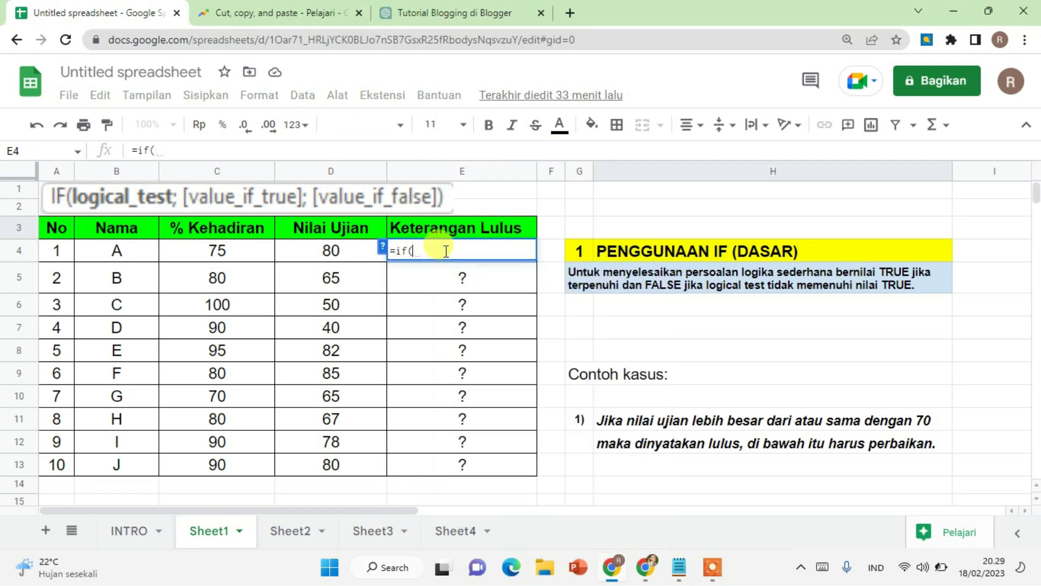
click(338, 254)
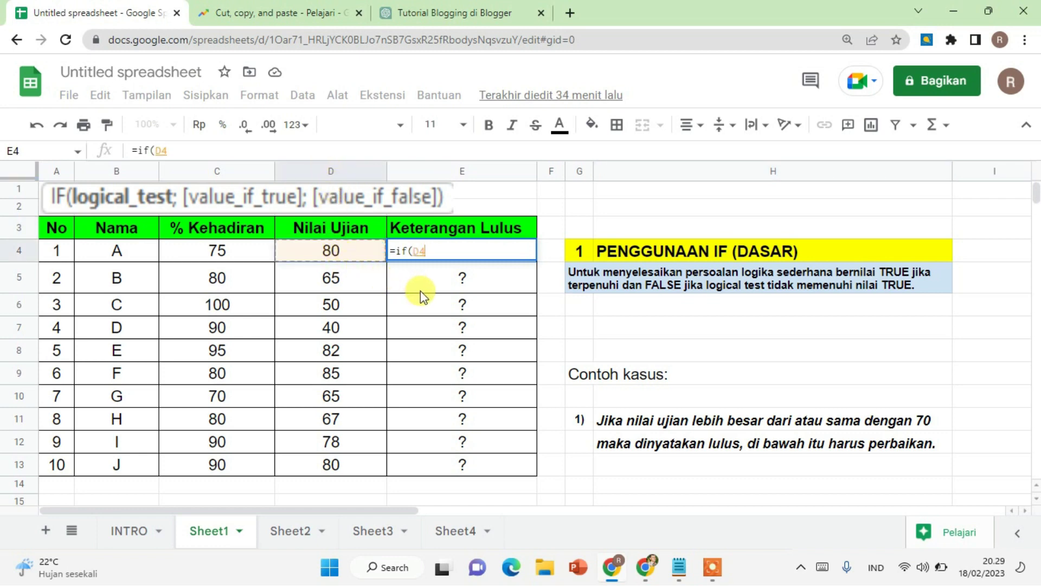
text(>)
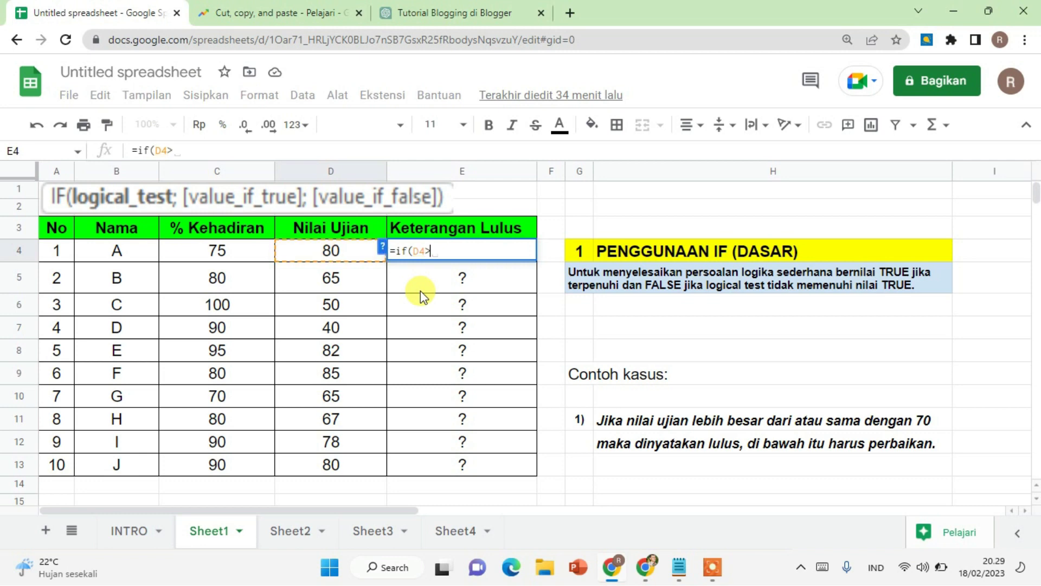
text(=70)
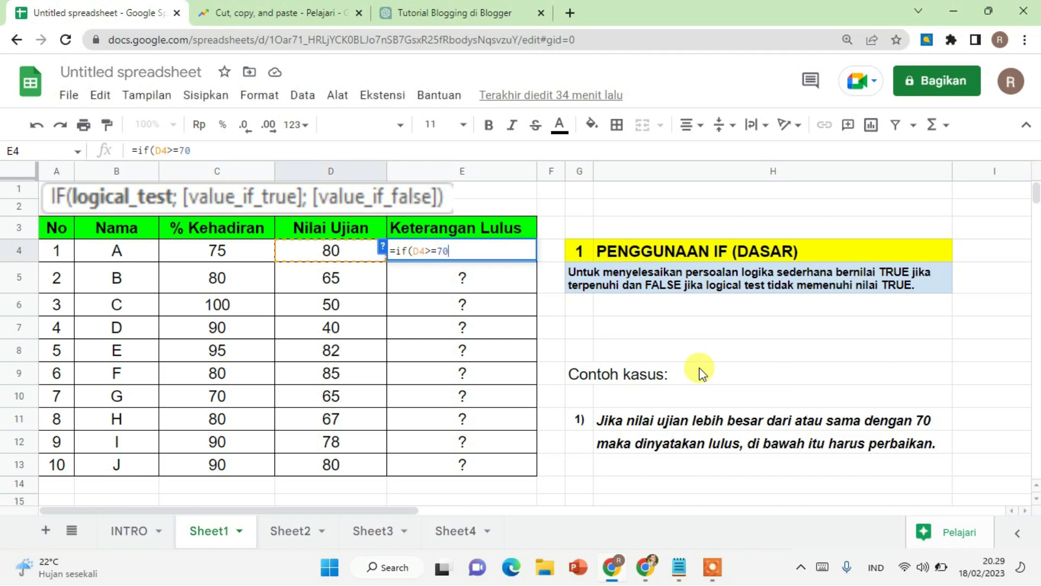
Add "lulus" as the true value and "harus perbaikan" as the false value in the E4 formula
text(;)
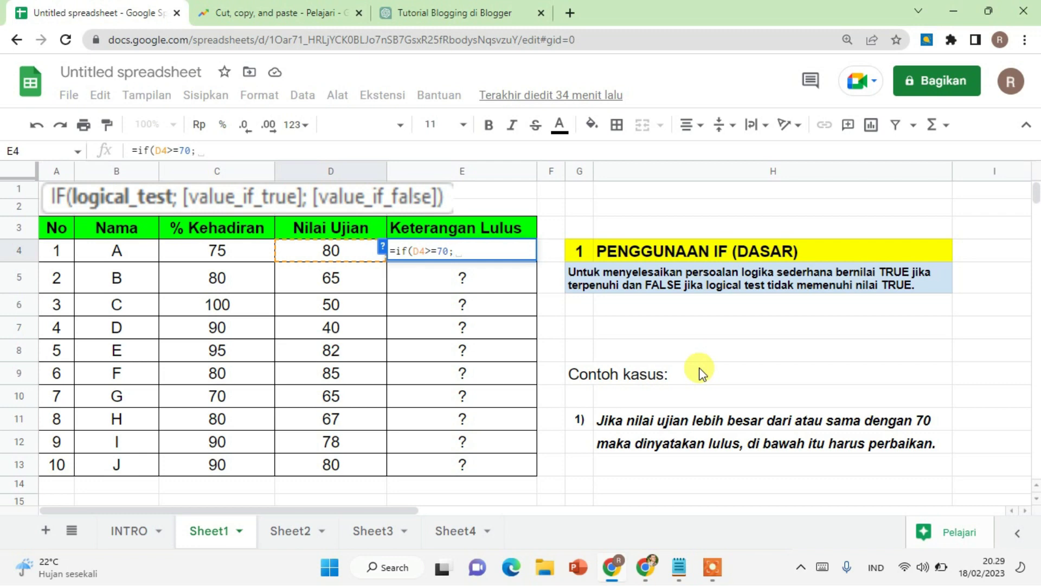
text(")
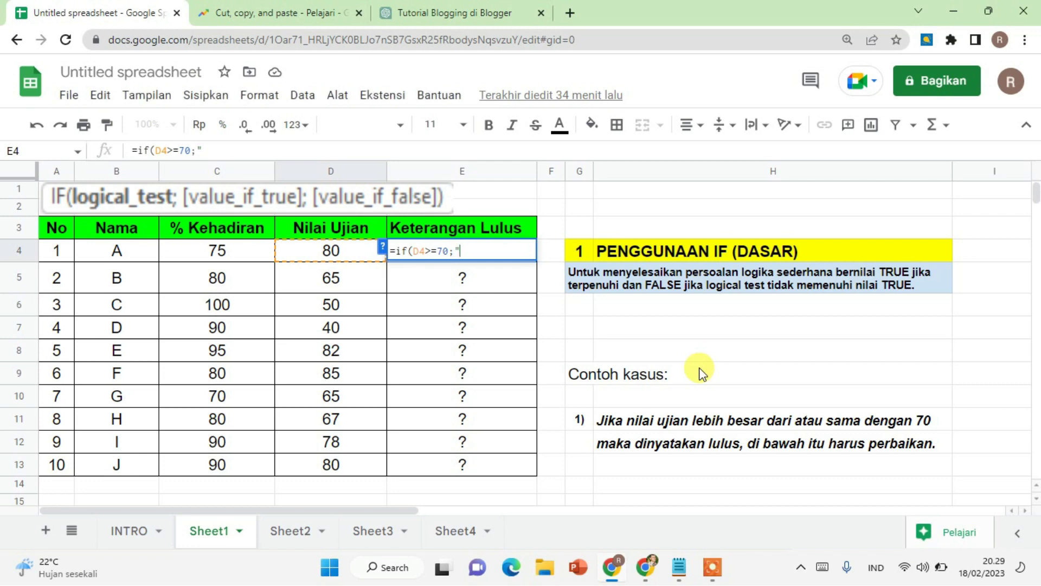
text(lulus";"harus)
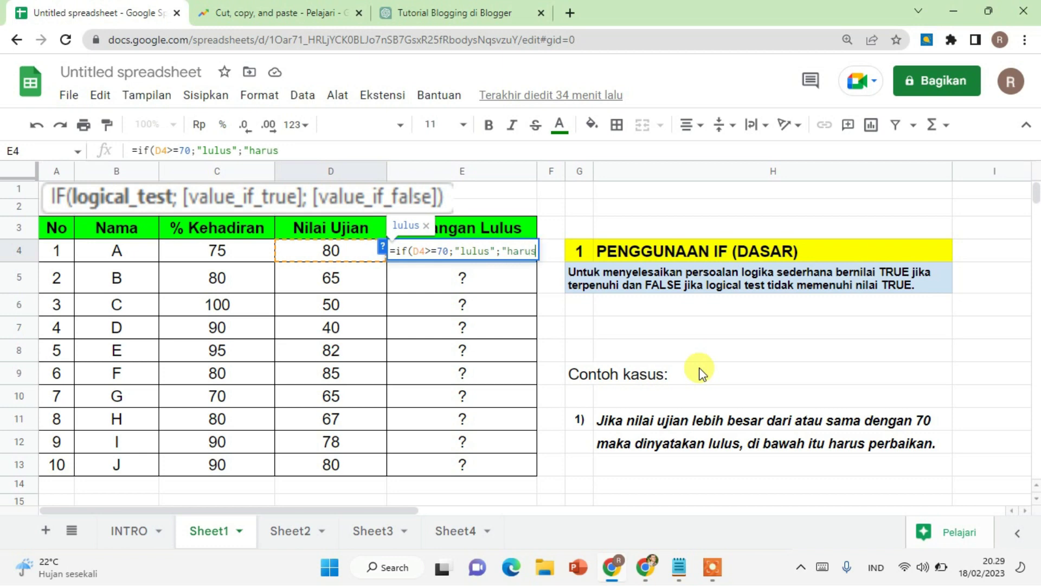
text( per)
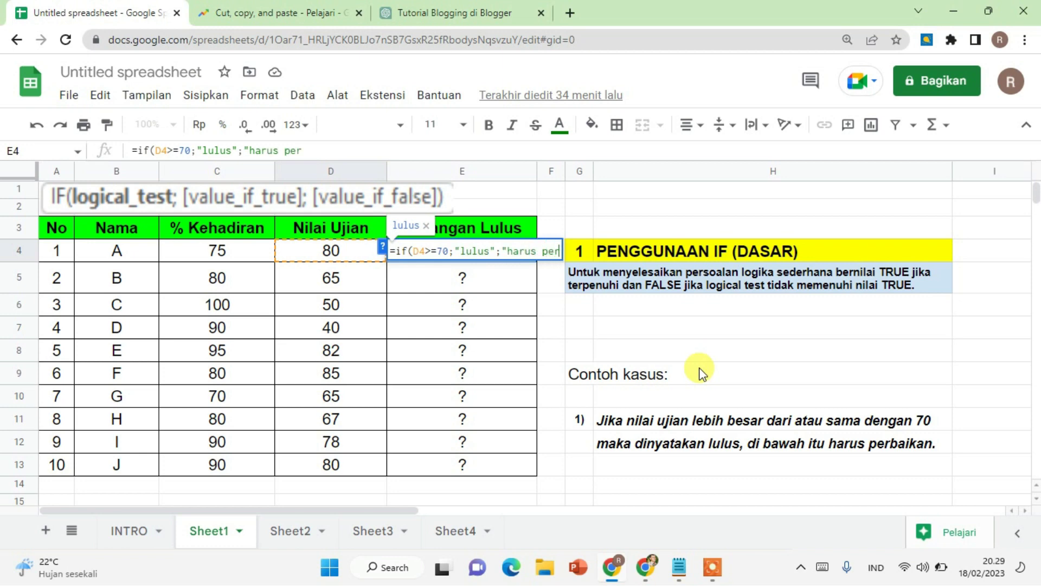
text(baikan)
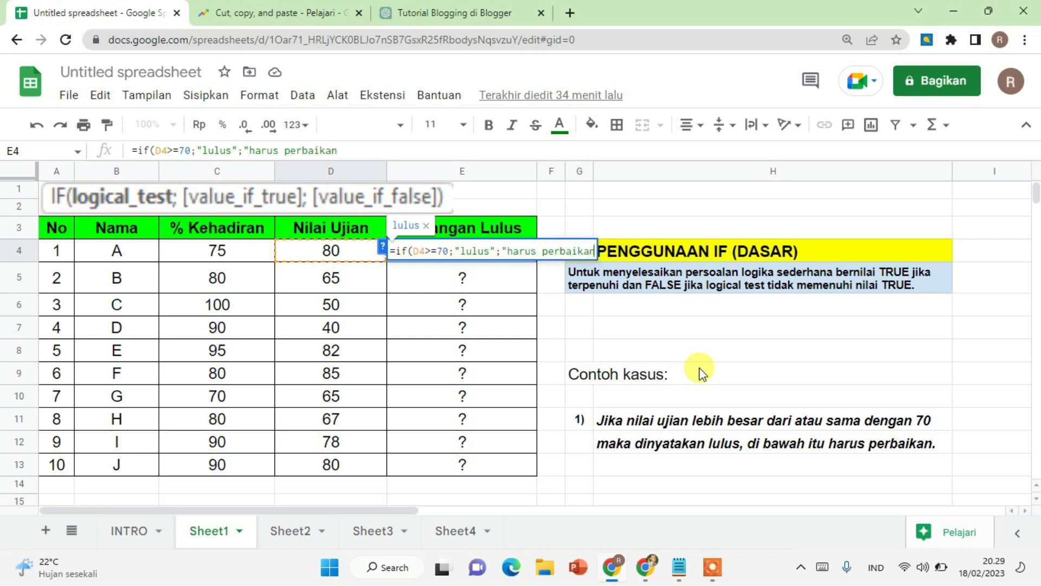
text(")
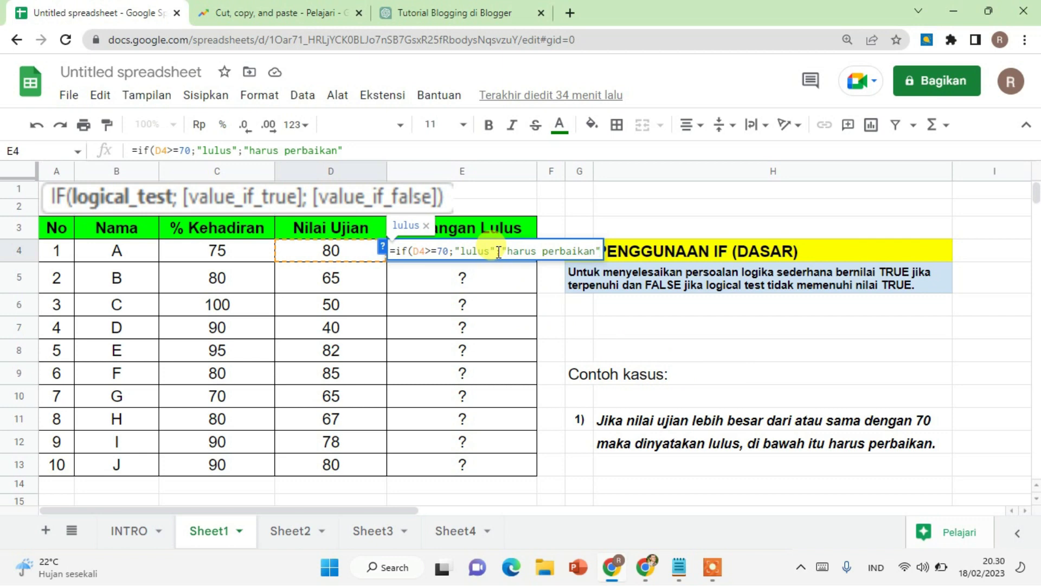
Review the logical test, true value and false value in the E4 formula and commit it
click(419, 251)
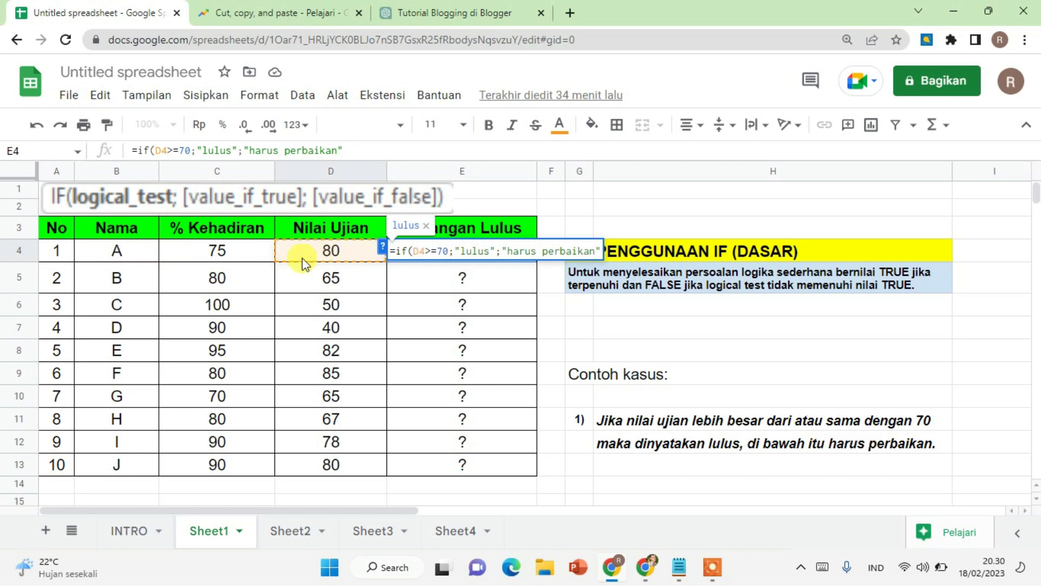
double_click(428, 253)
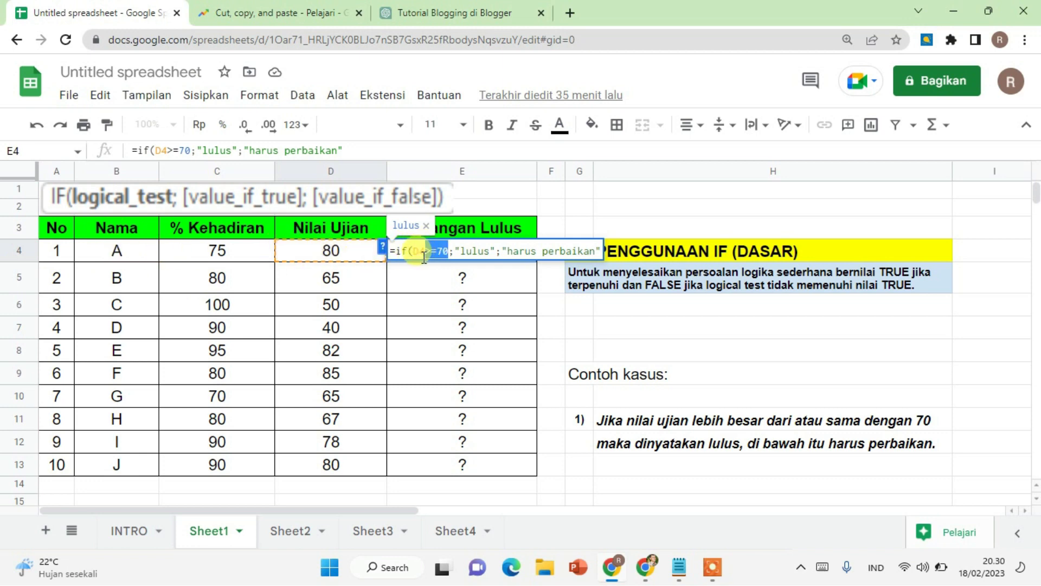
click(427, 251)
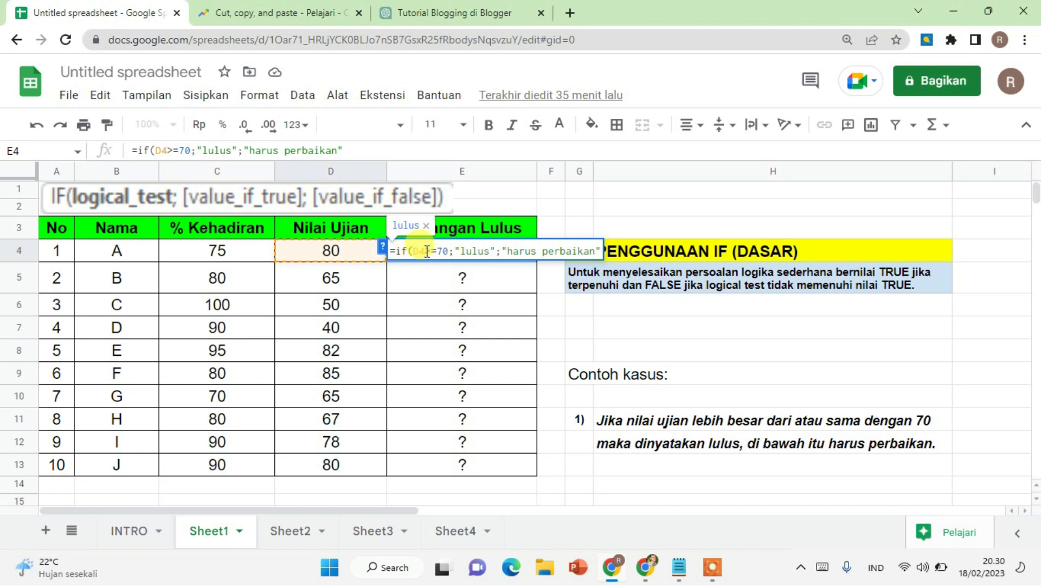
click(449, 251)
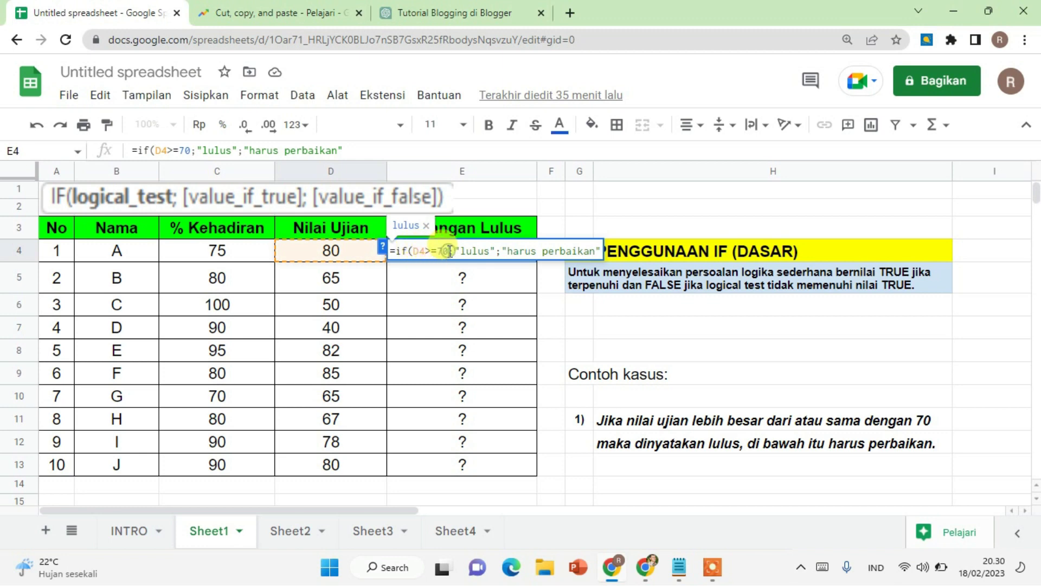
click(465, 251)
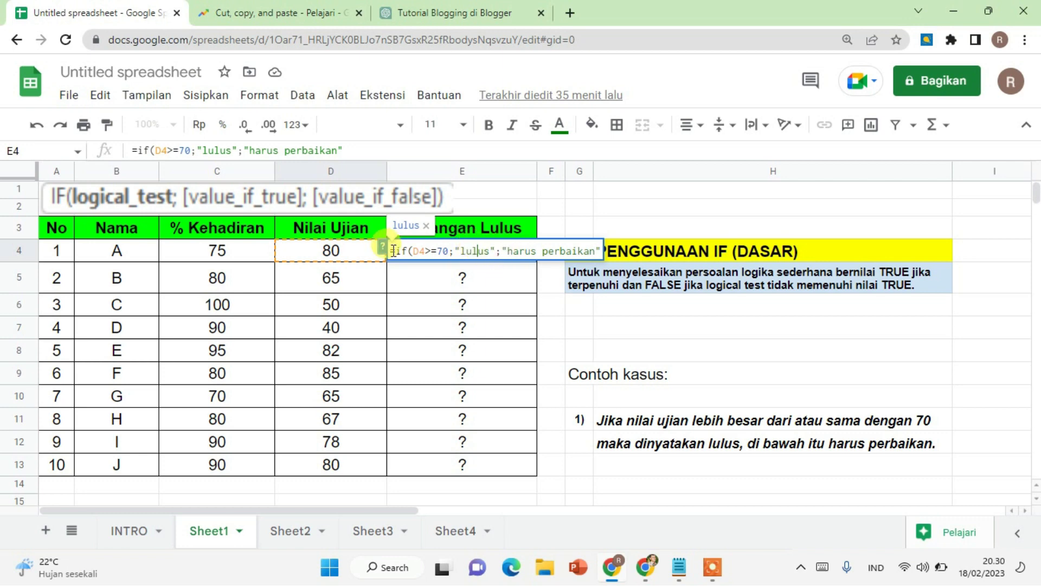
click(537, 251)
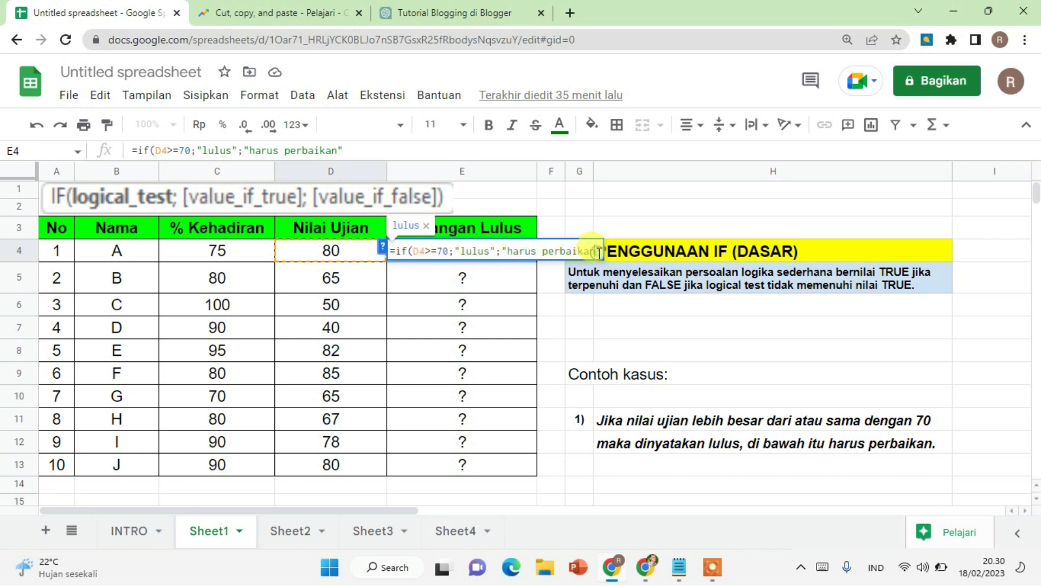
key(Return)
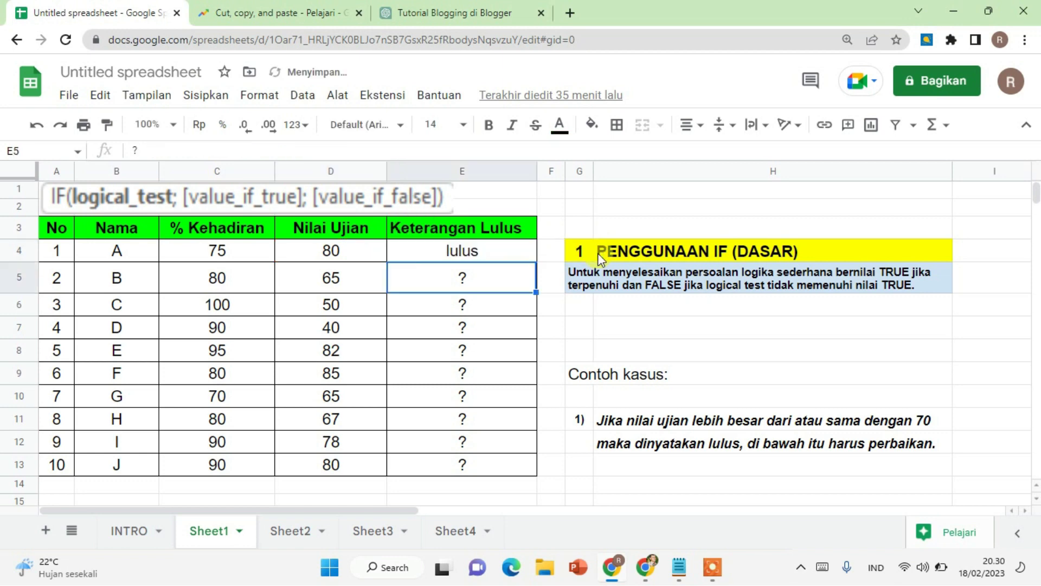
Fill the E4 formula down through E13 and inspect the results in E4 and E5
click(497, 253)
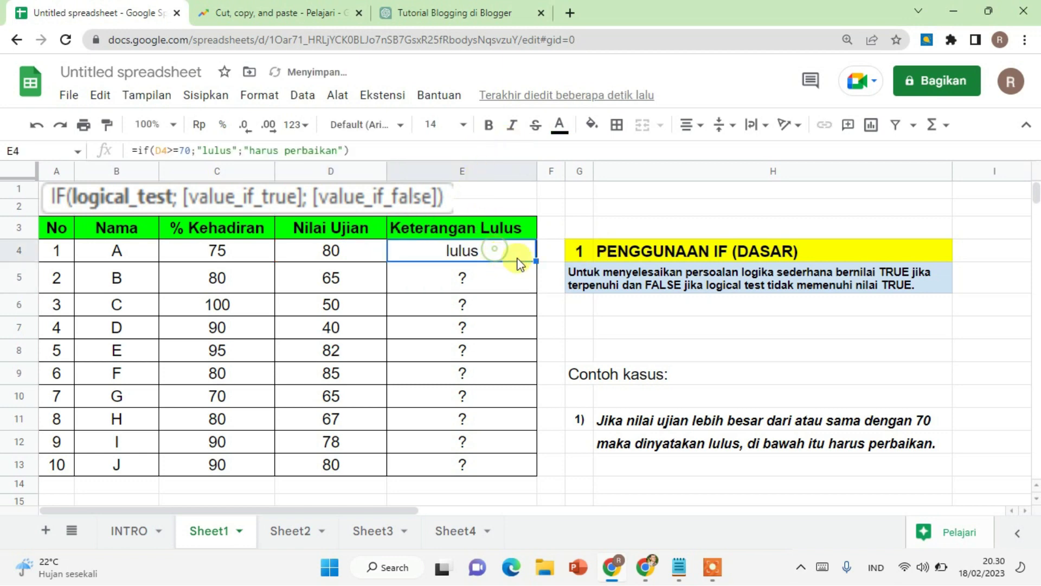
drag(536, 261, 535, 472)
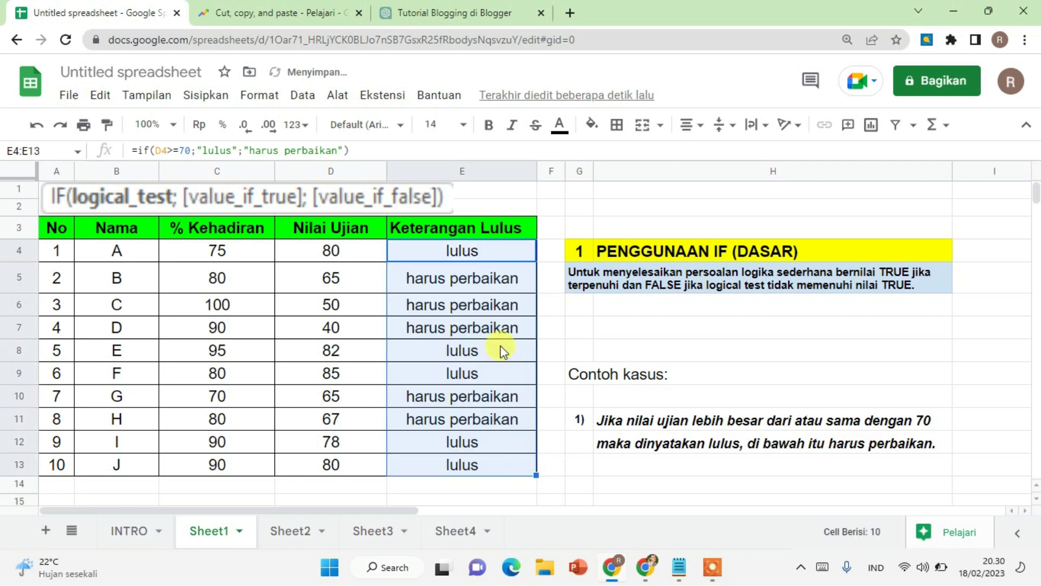
click(467, 255)
click(463, 278)
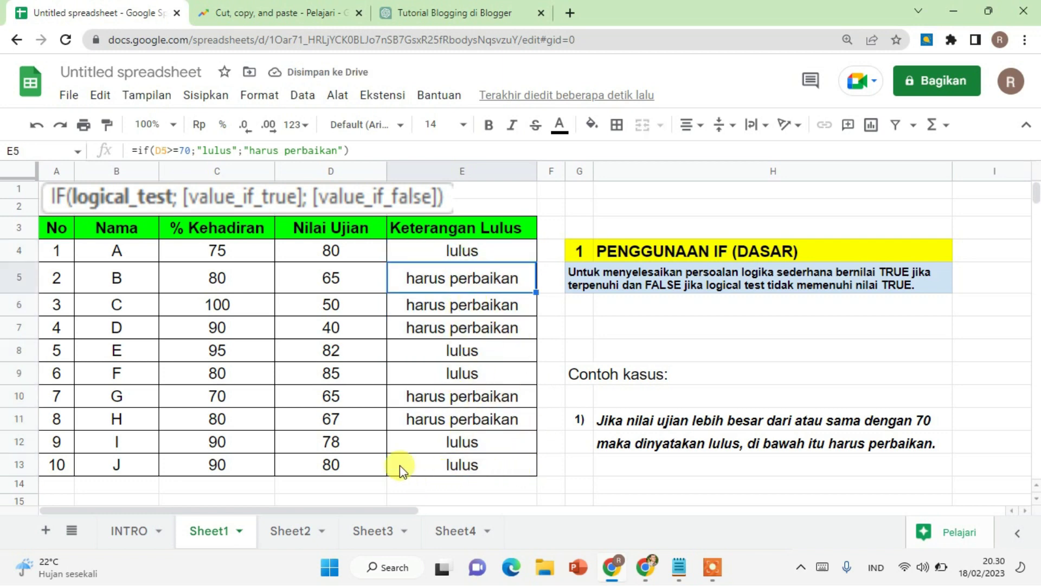
Open Sheet2, read the nested IF description and rules, and clear the existing formula from cell E2
click(295, 529)
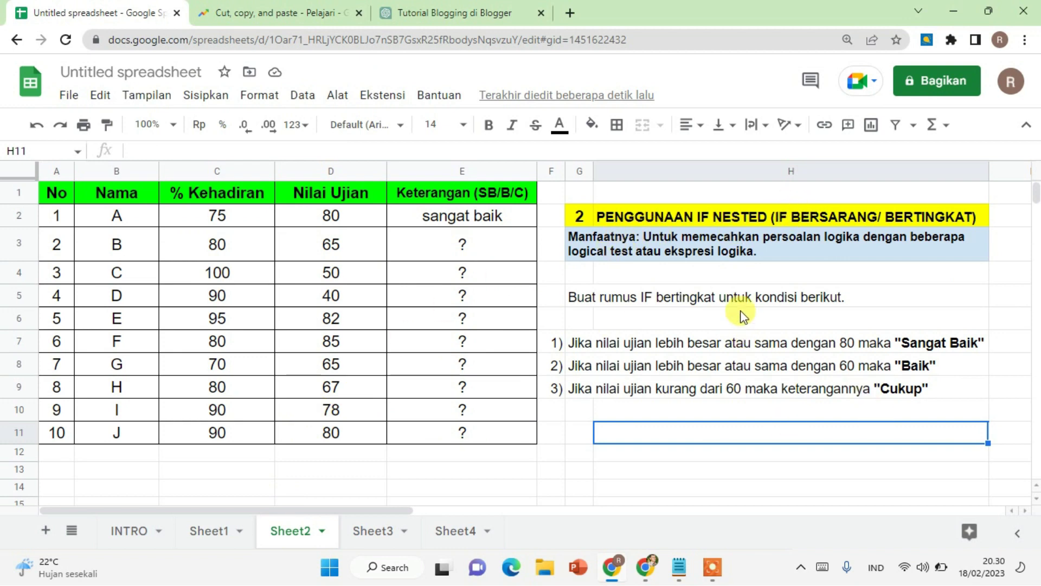
click(621, 249)
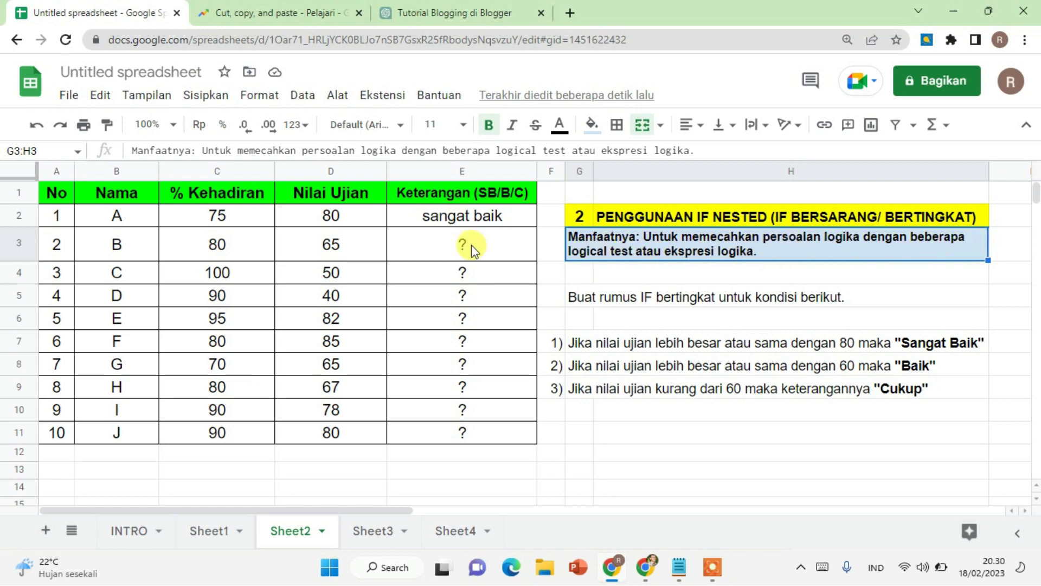
click(515, 220)
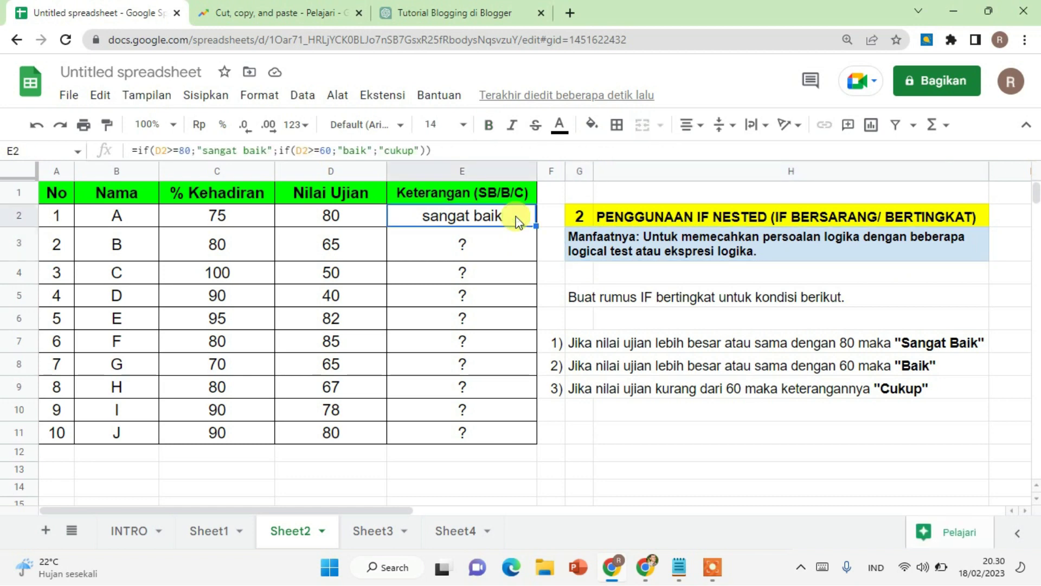
key(Delete)
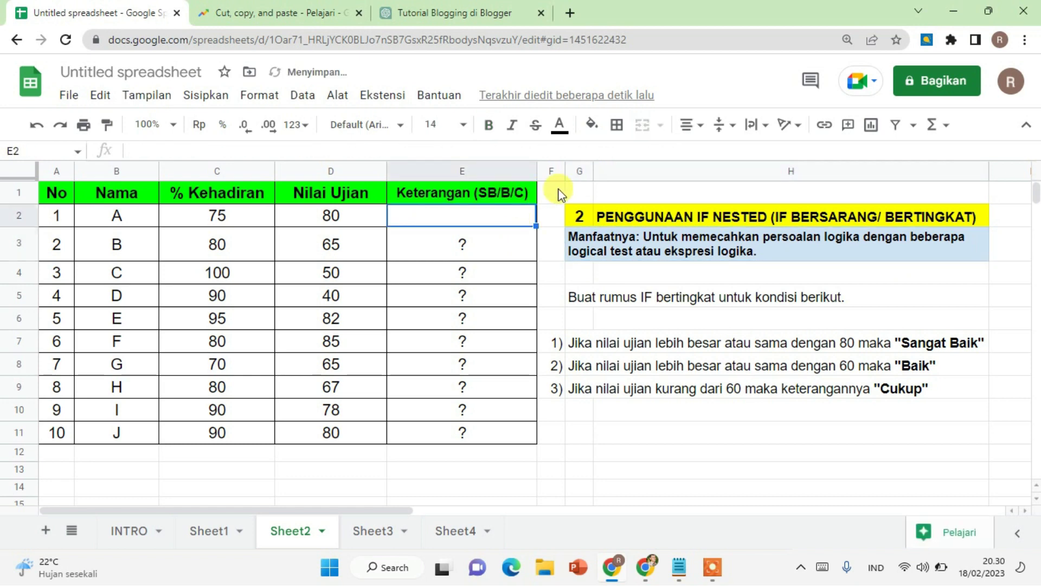
click(578, 317)
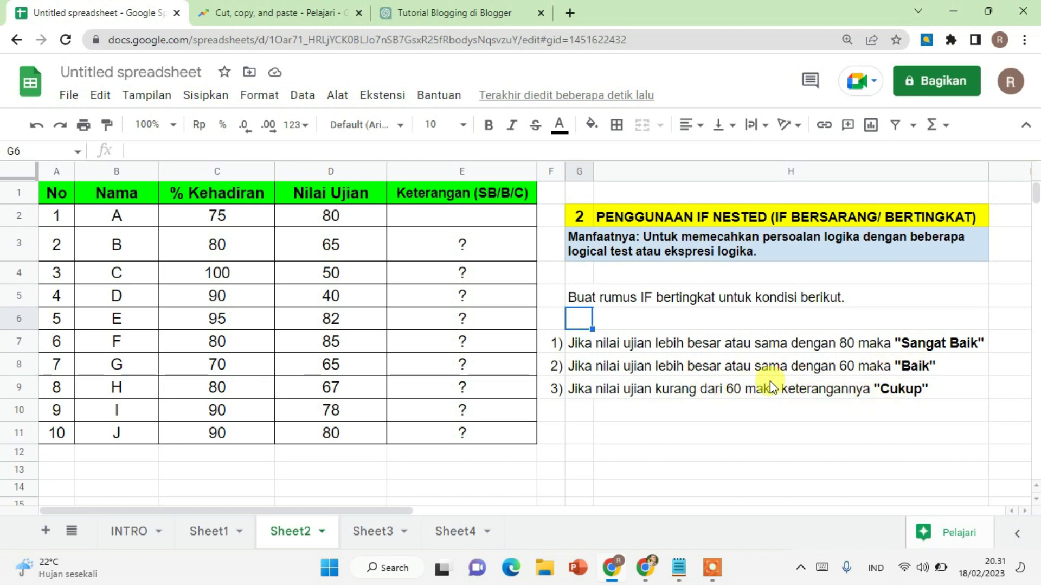
Start an IF formula in E2 with the logical test D2>=80 and "sangat baik" as the true value
click(450, 222)
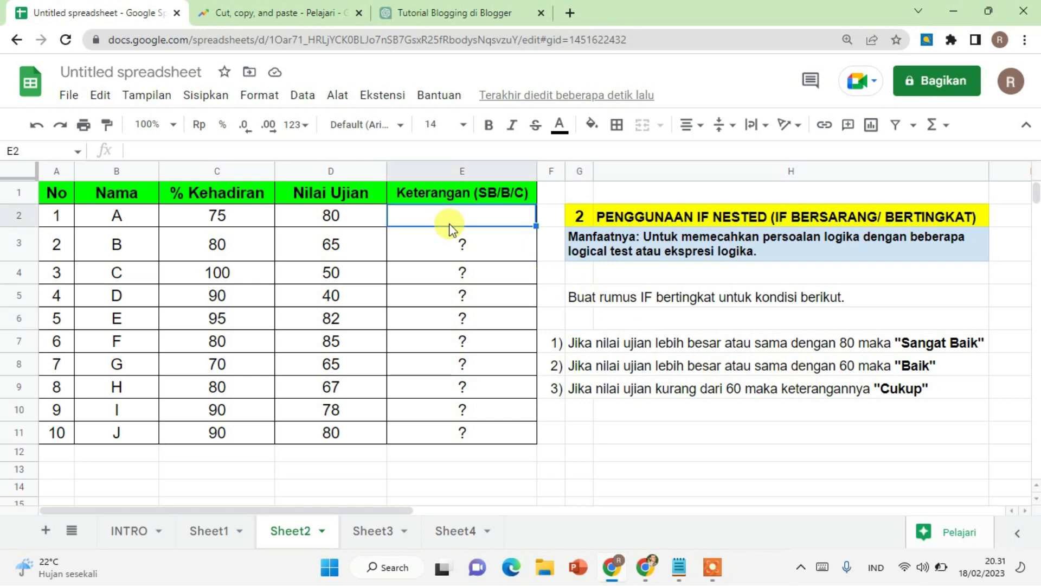
text(=)
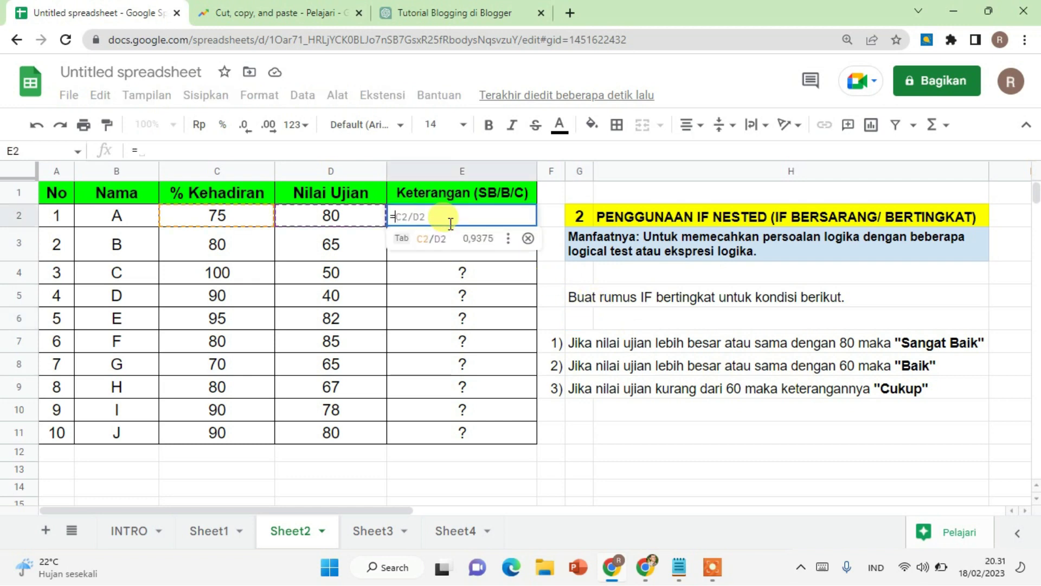
text(if()
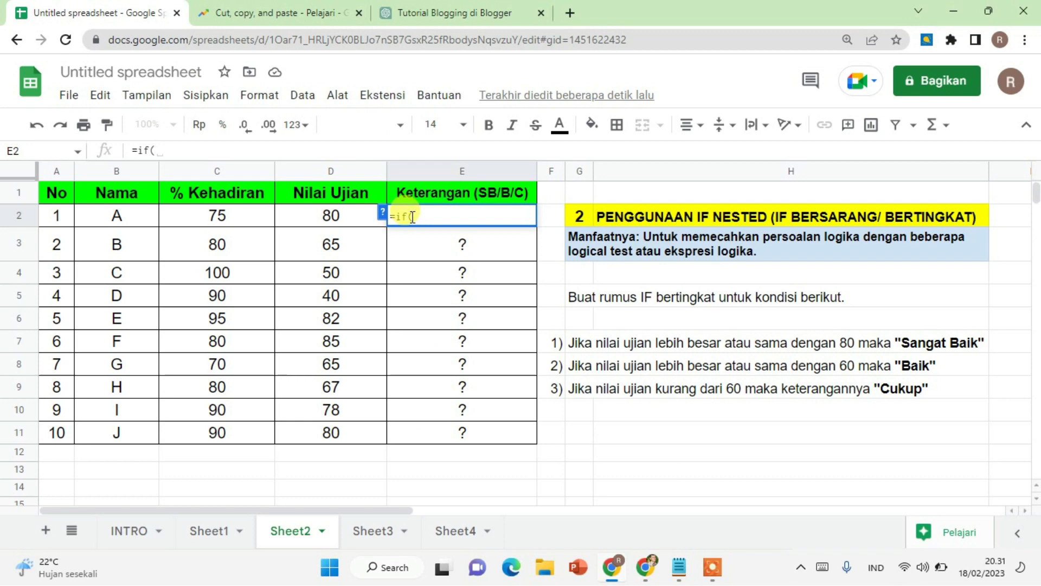
click(350, 219)
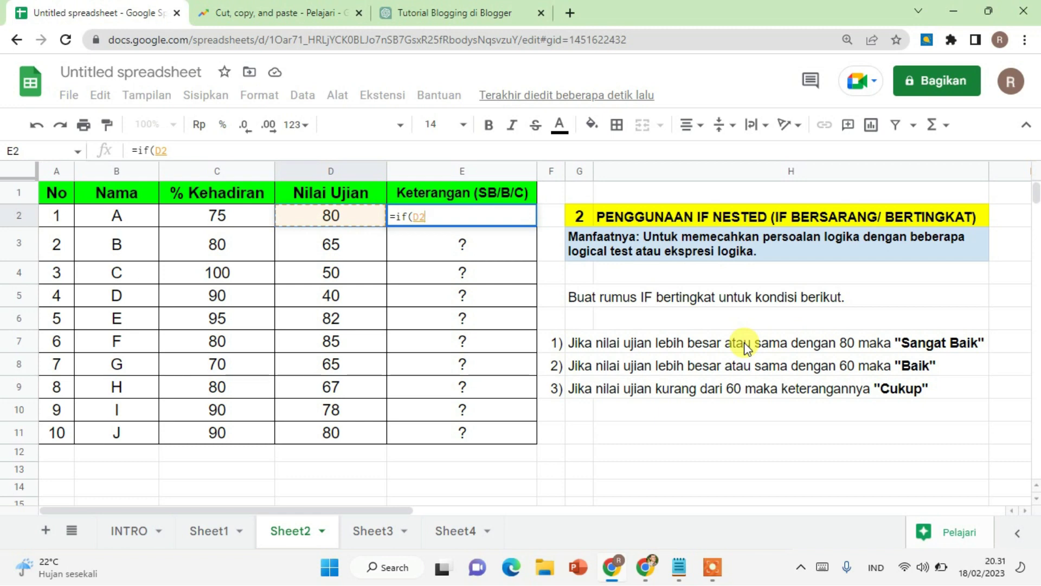
text(>=)
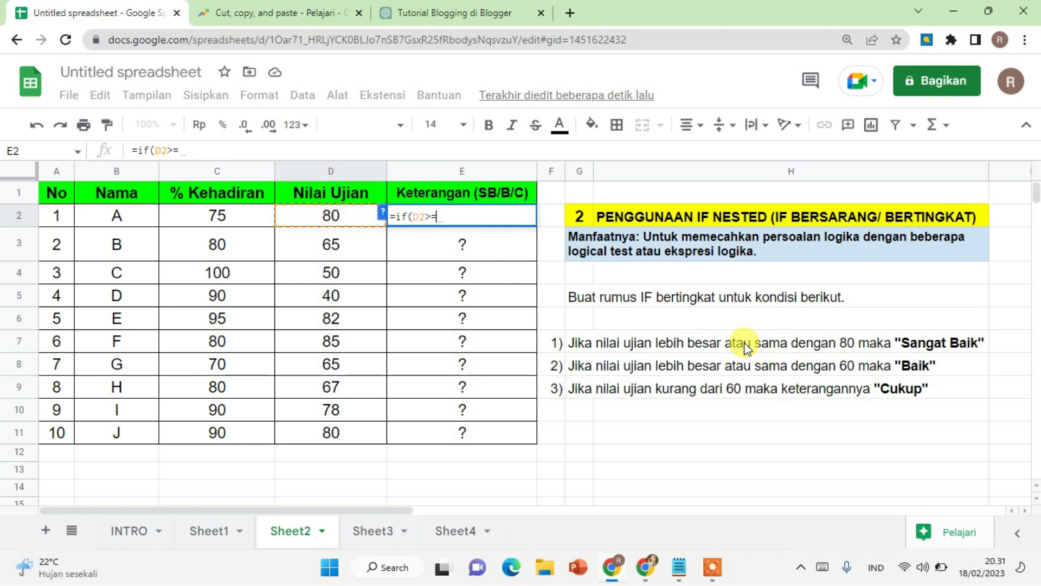
text(80;")
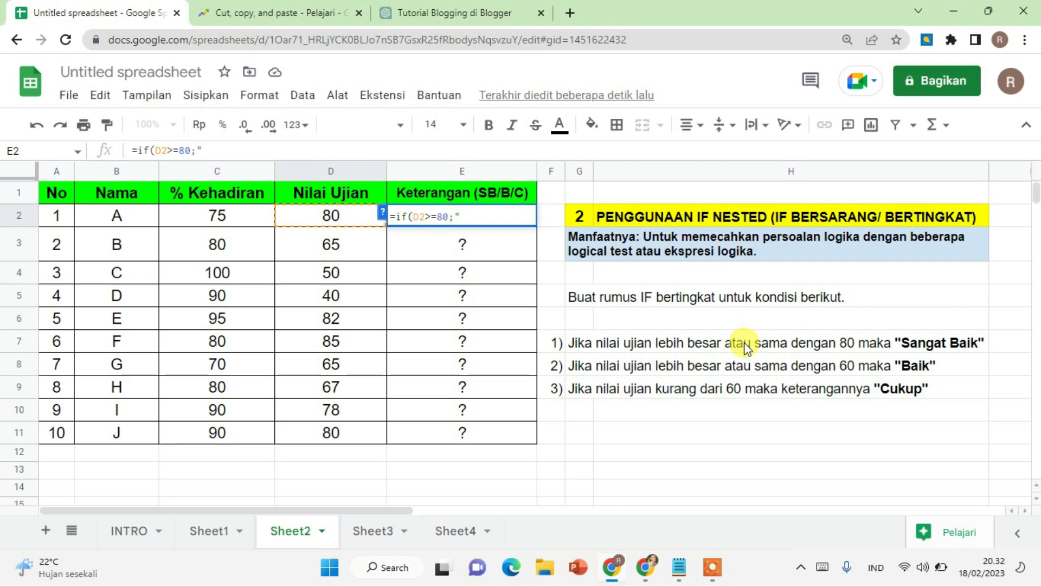
text(sanga)
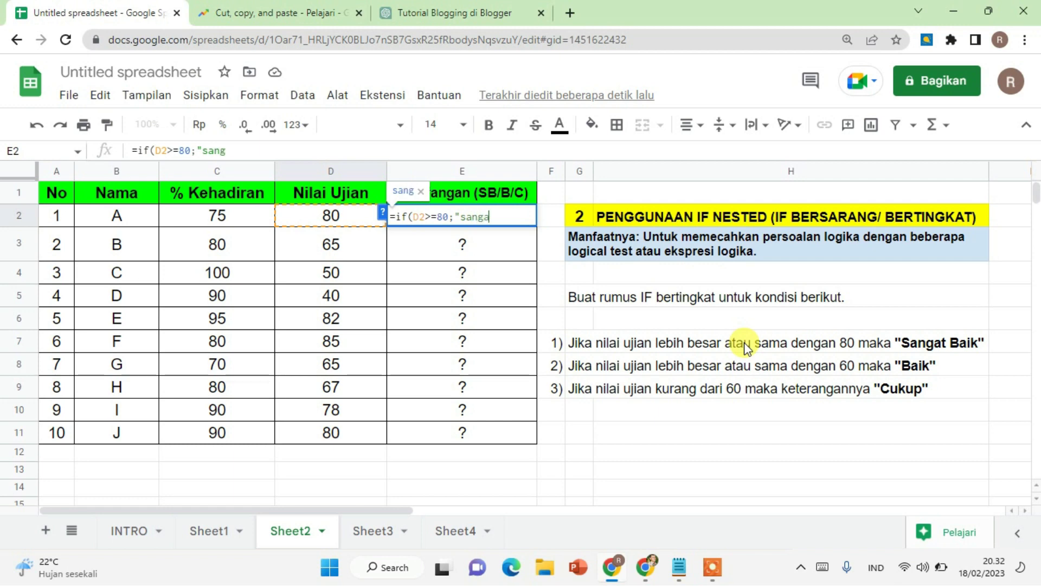
text(t ba)
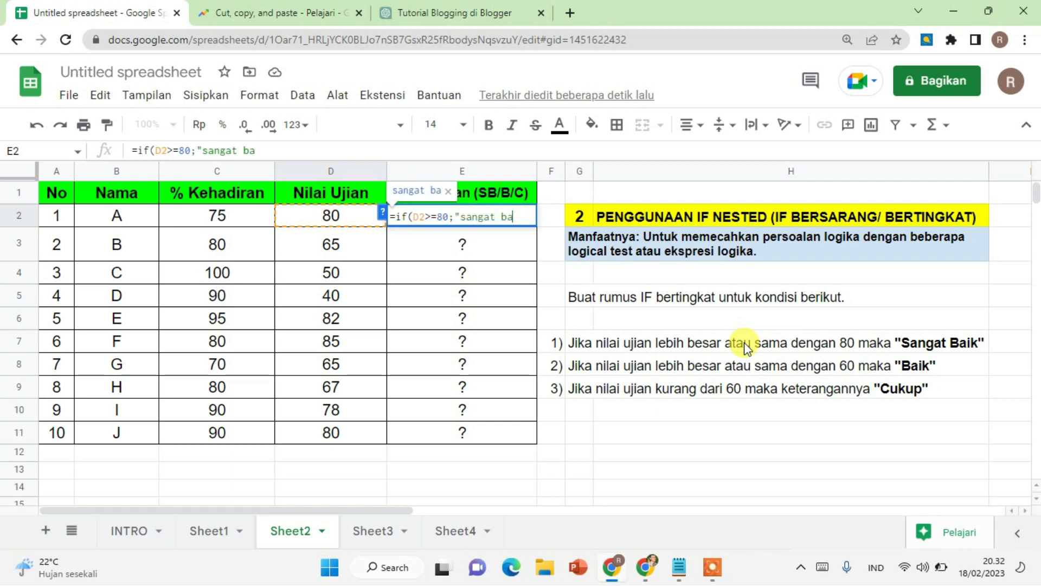
text(ik")
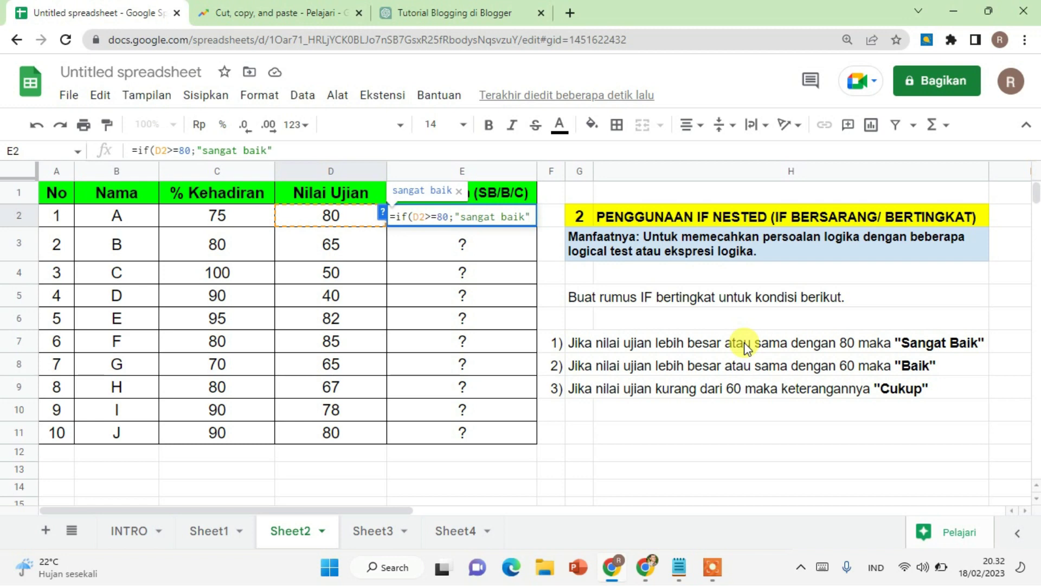
Nest a second IF as the false value in E2, testing D2>=60 with "Baik" as its true value
text(;)
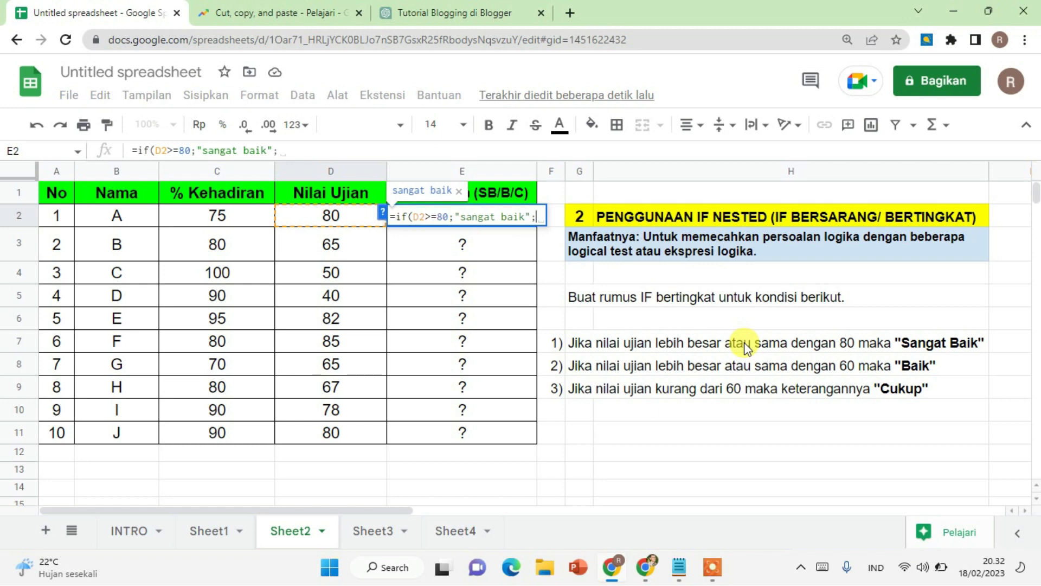
text(if)
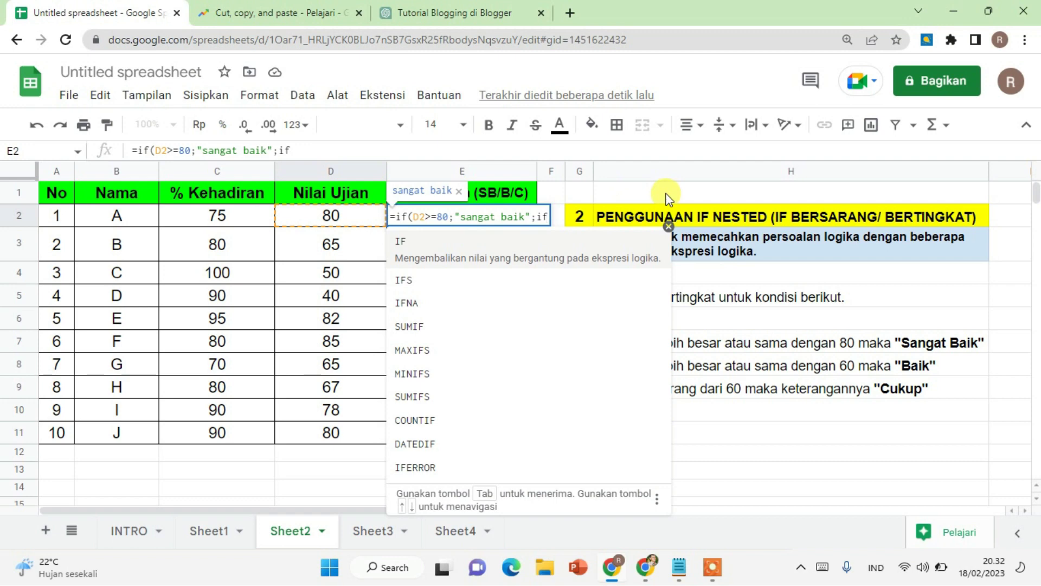
text(()
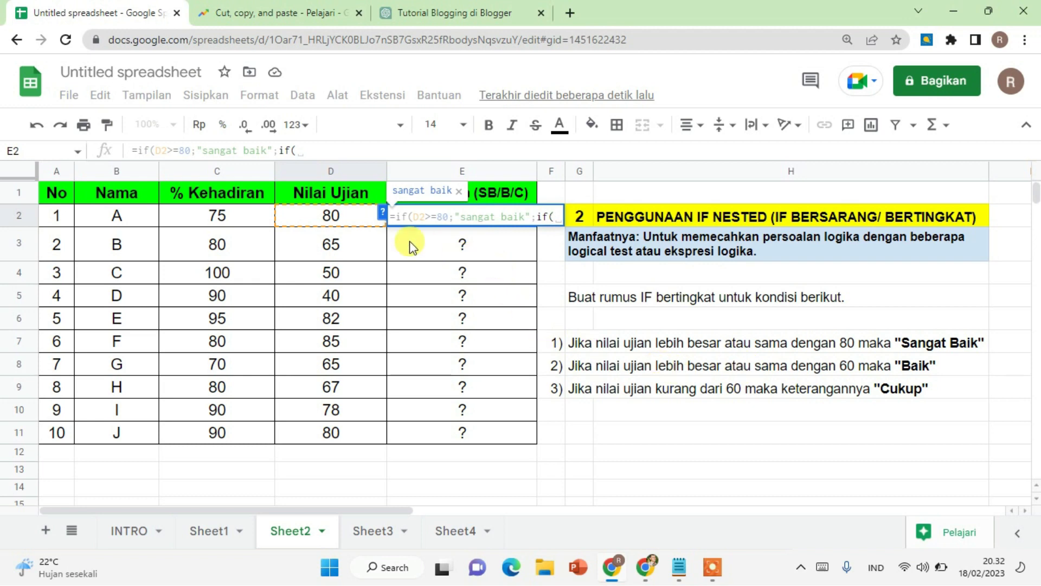
click(336, 217)
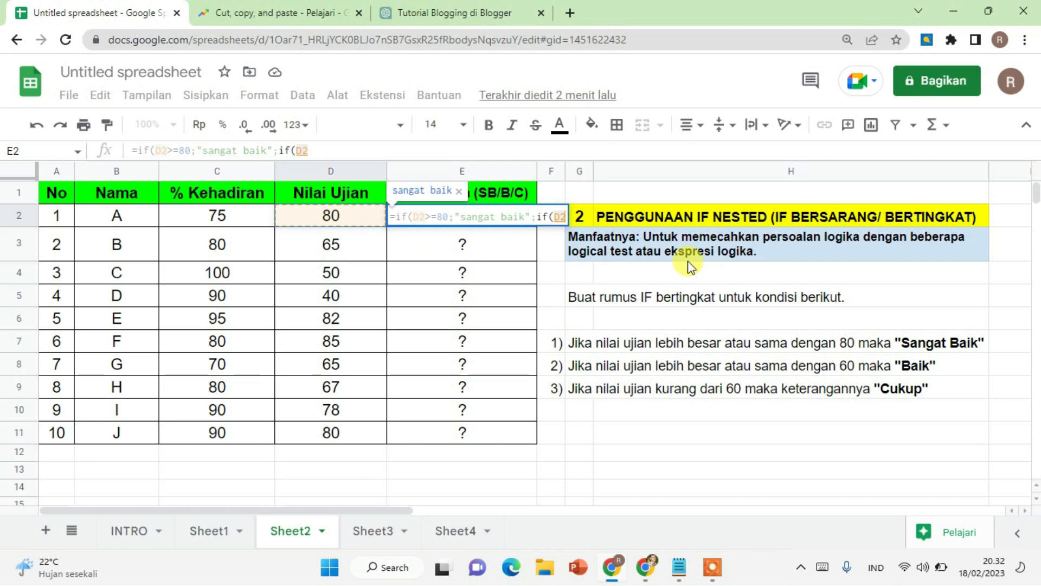
text(>=)
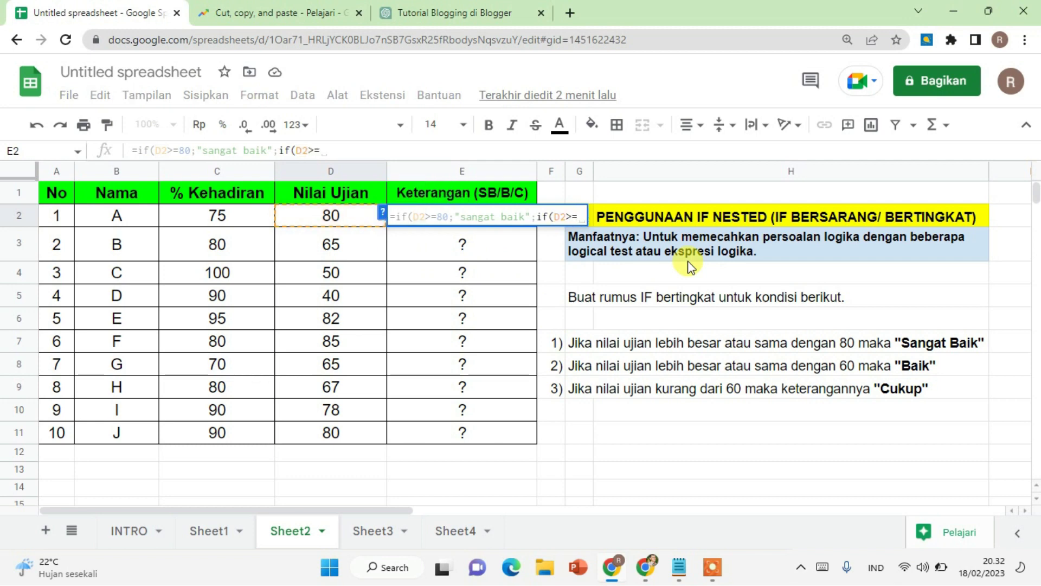
text(6)
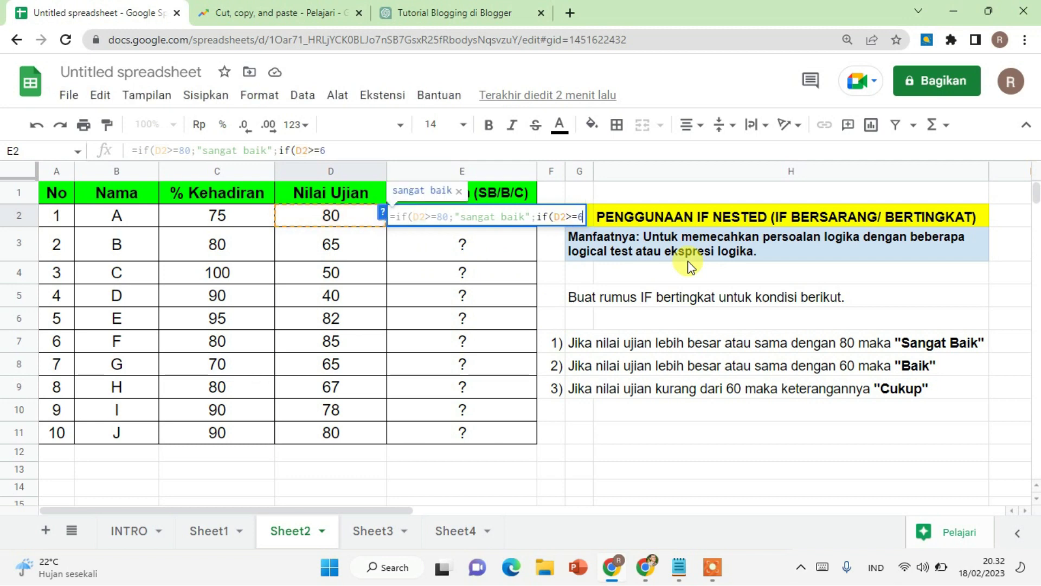
text(0;")
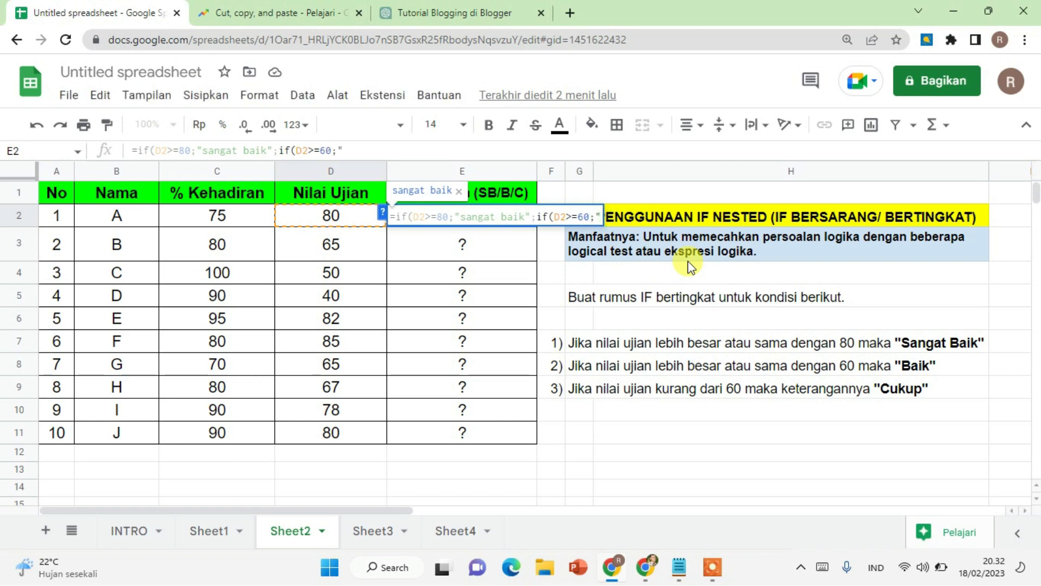
text(Baik")
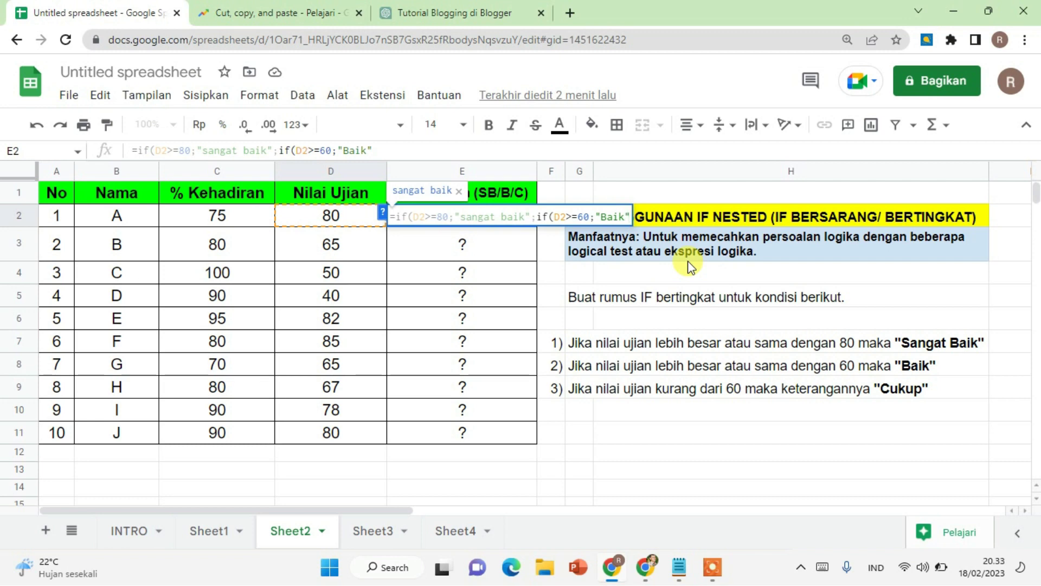
Finish the nested IF formula in E2 with "cukup" as the final false value and close both functions
text(;)
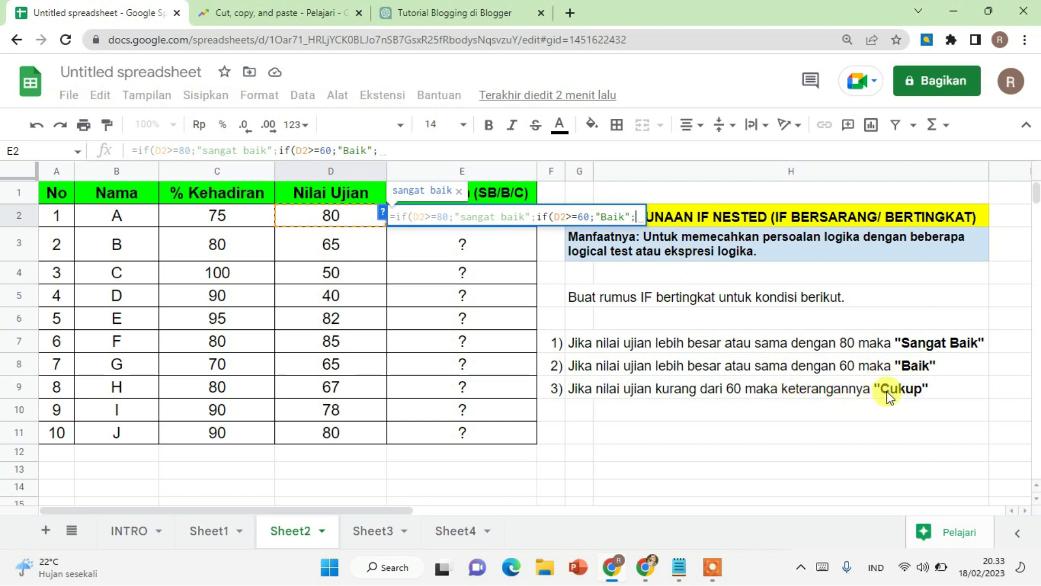
text(")
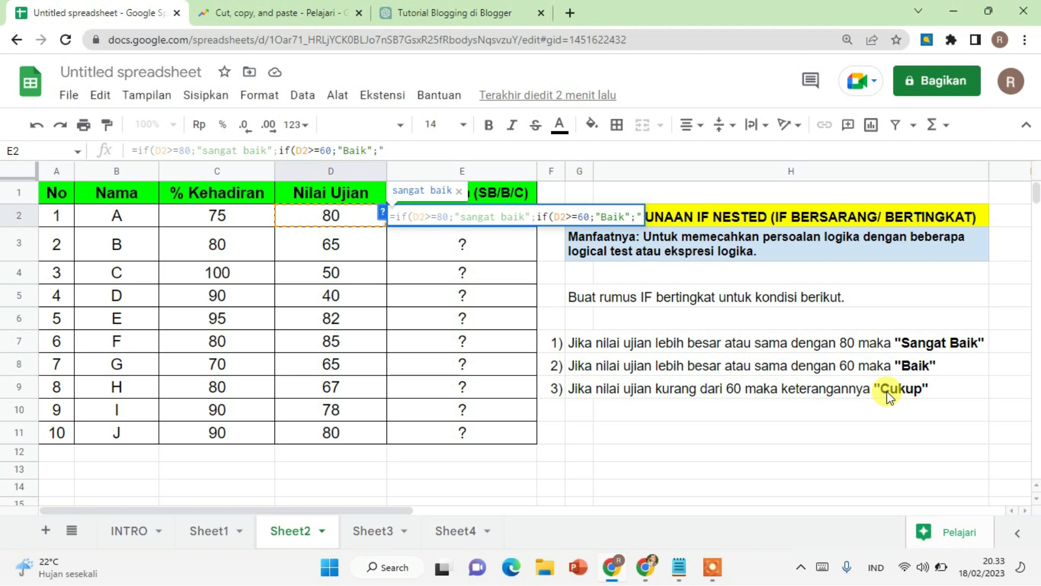
text(cuk)
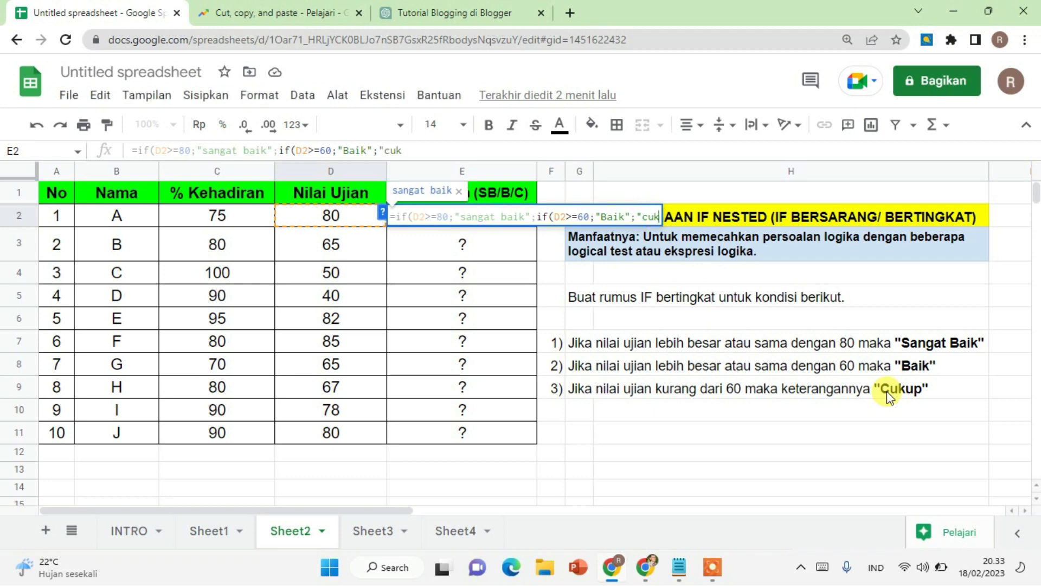
text(up)
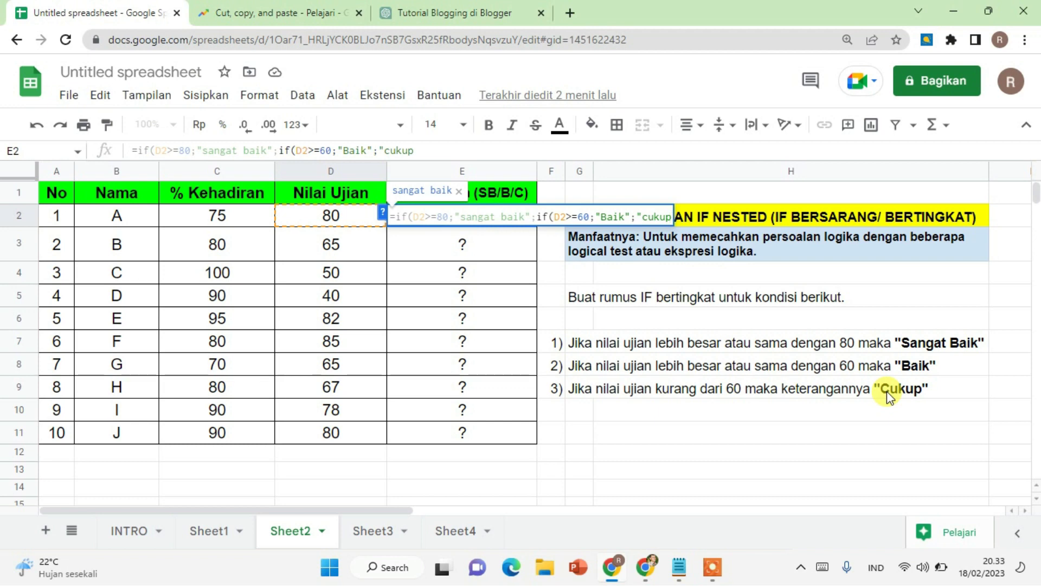
text(")))
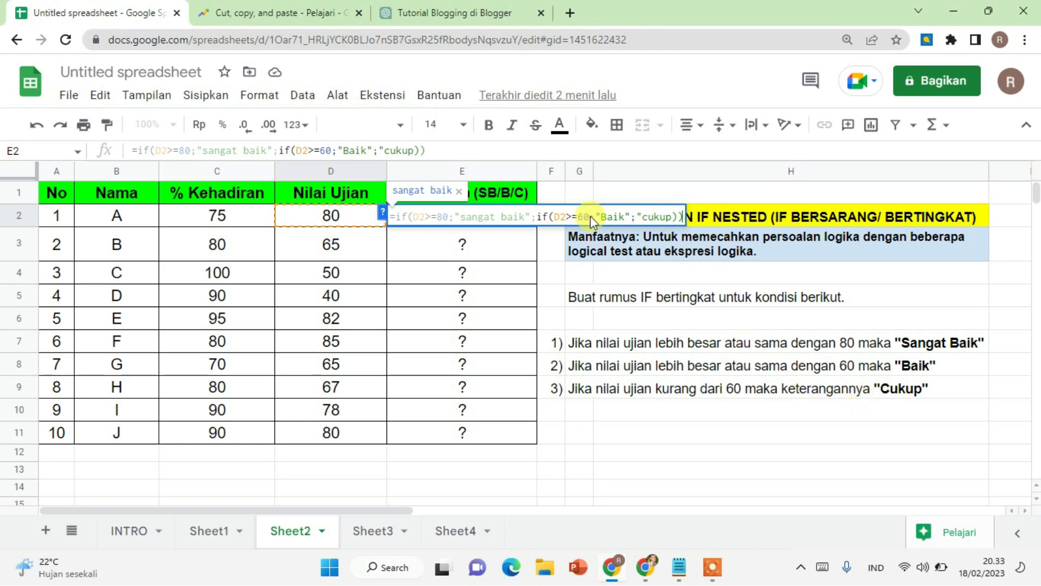
key(Return)
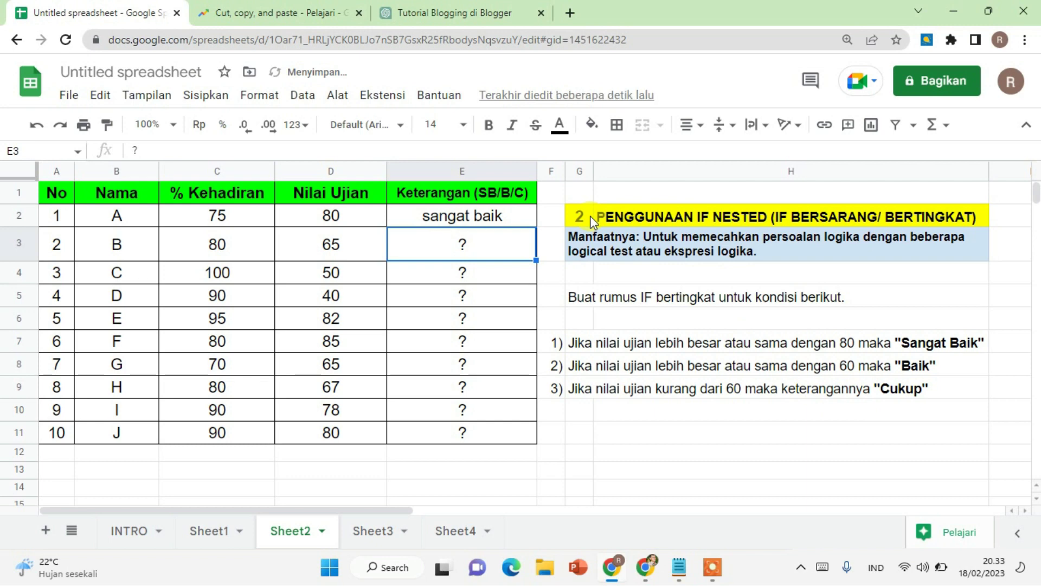
Fill the nested IF formula from E2 down through E11 on Sheet2
click(449, 214)
drag(536, 226, 537, 445)
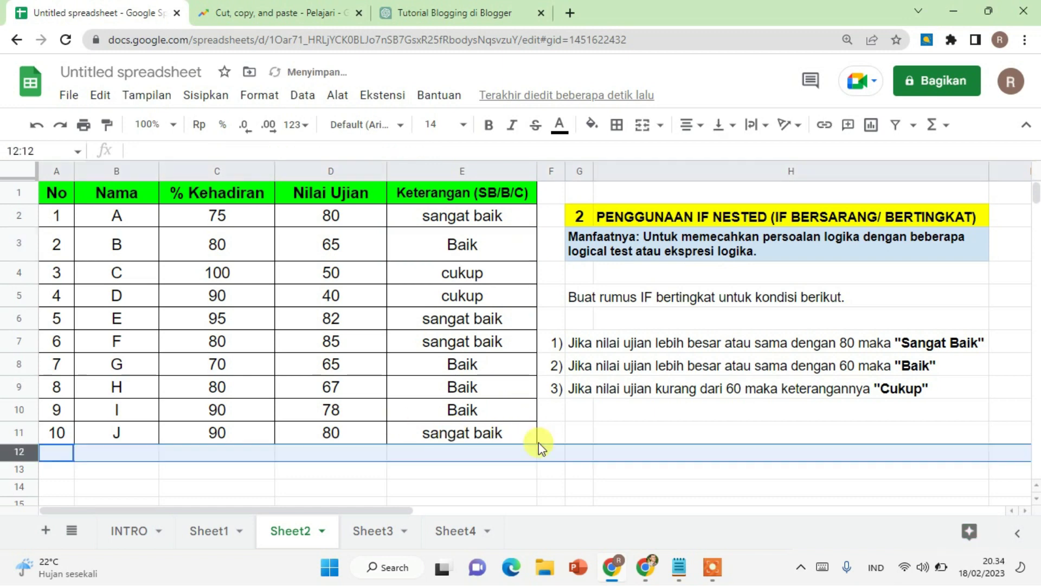
click(597, 471)
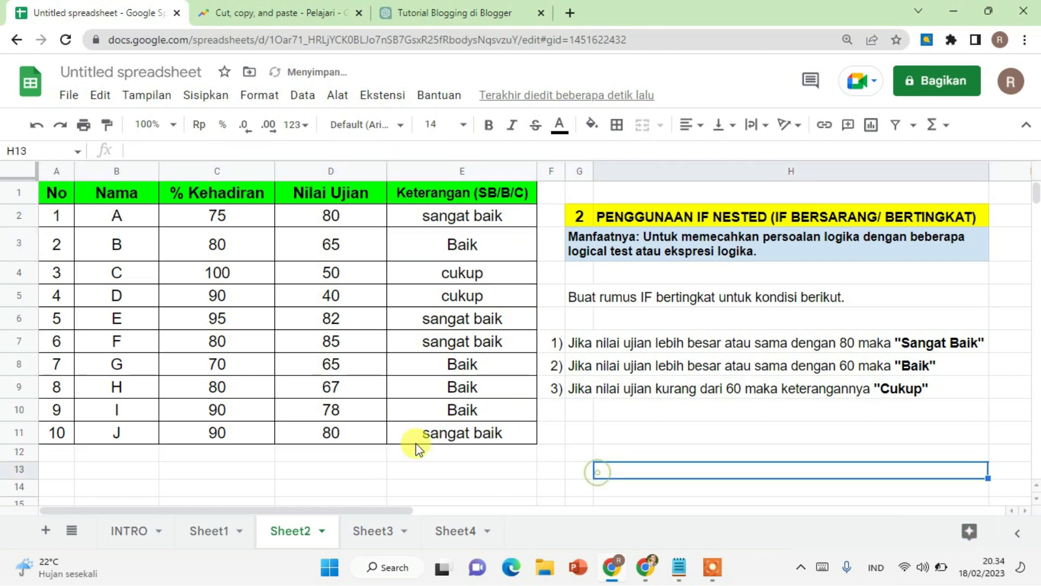
Open Sheet3 and read the description of the AND operator within IF and the clue with the pass conditions
double_click(374, 529)
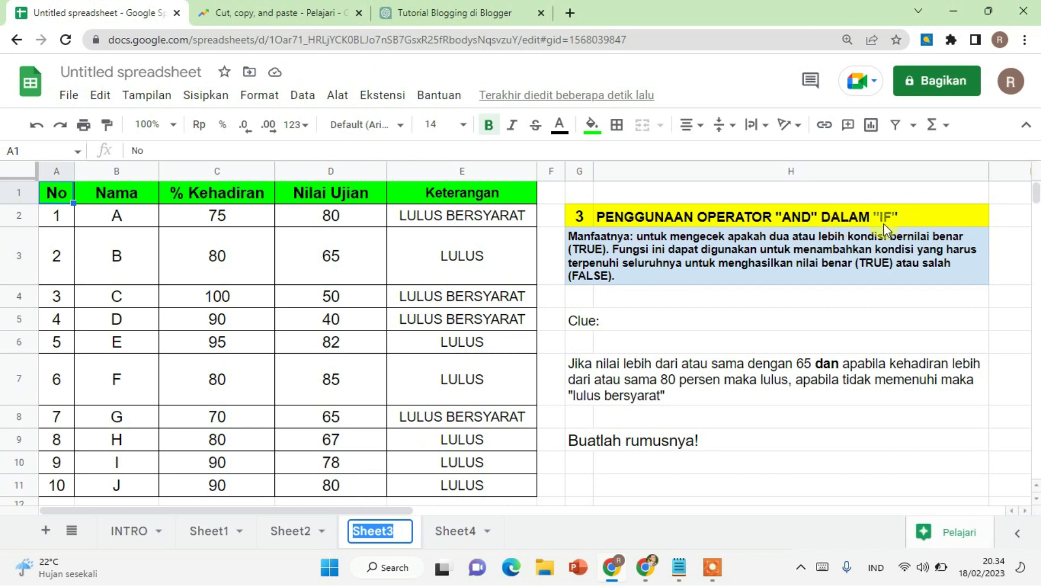
click(626, 256)
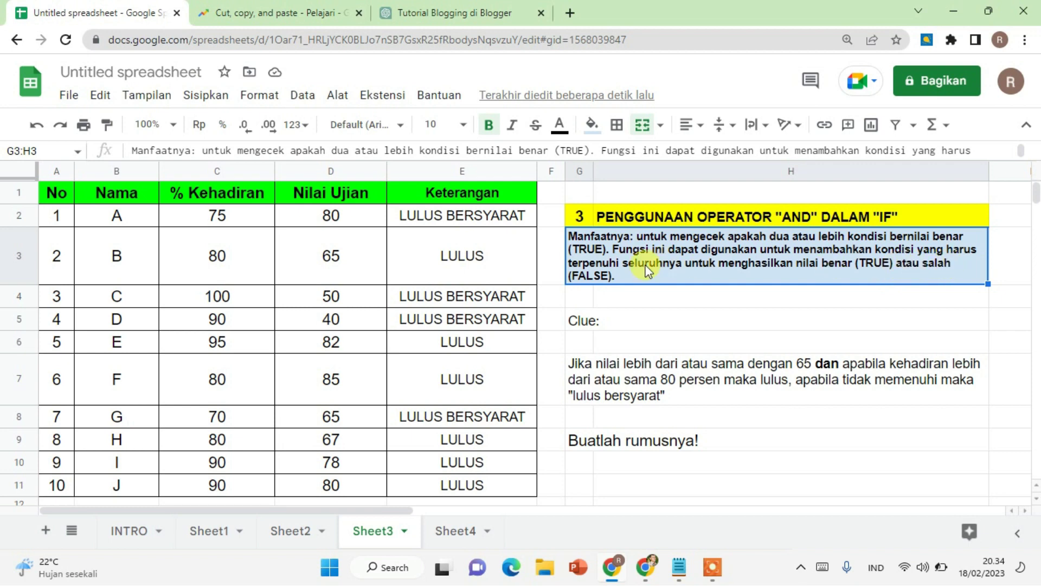
click(598, 300)
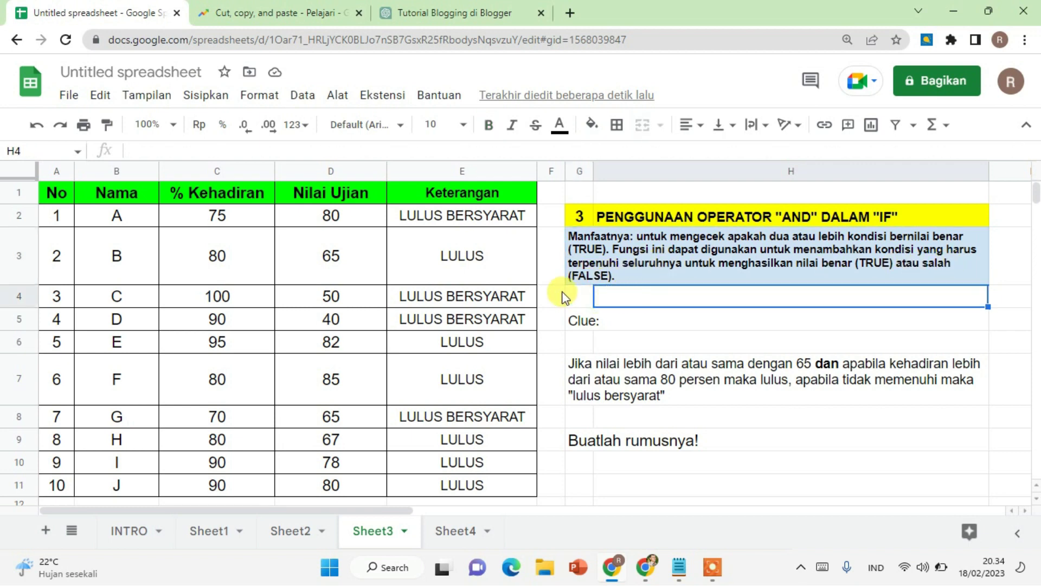
click(580, 321)
click(639, 325)
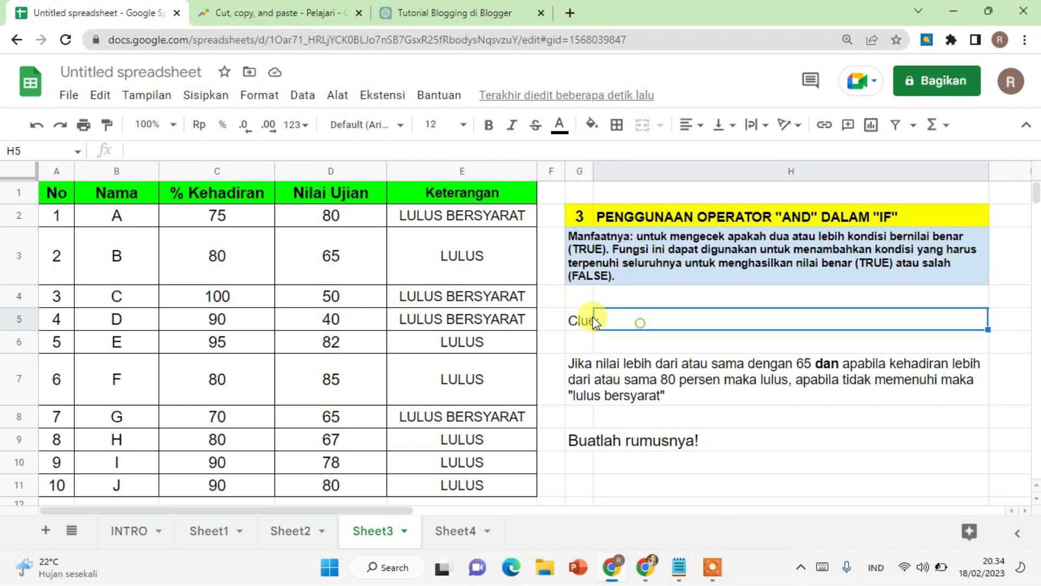
click(578, 321)
click(583, 370)
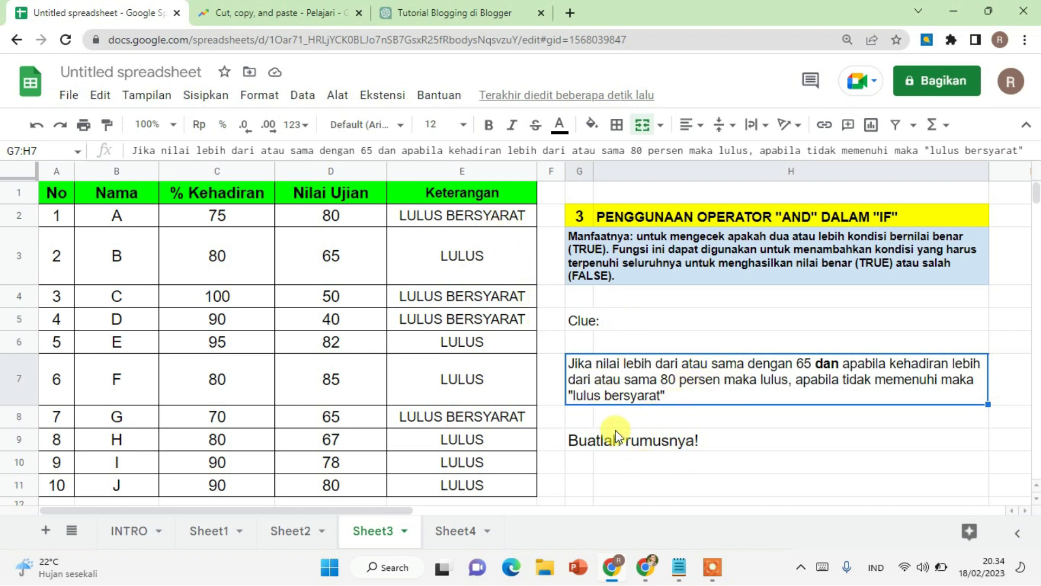
Clear the existing formulas from the Keterangan cells E2:E11 on Sheet3
click(490, 219)
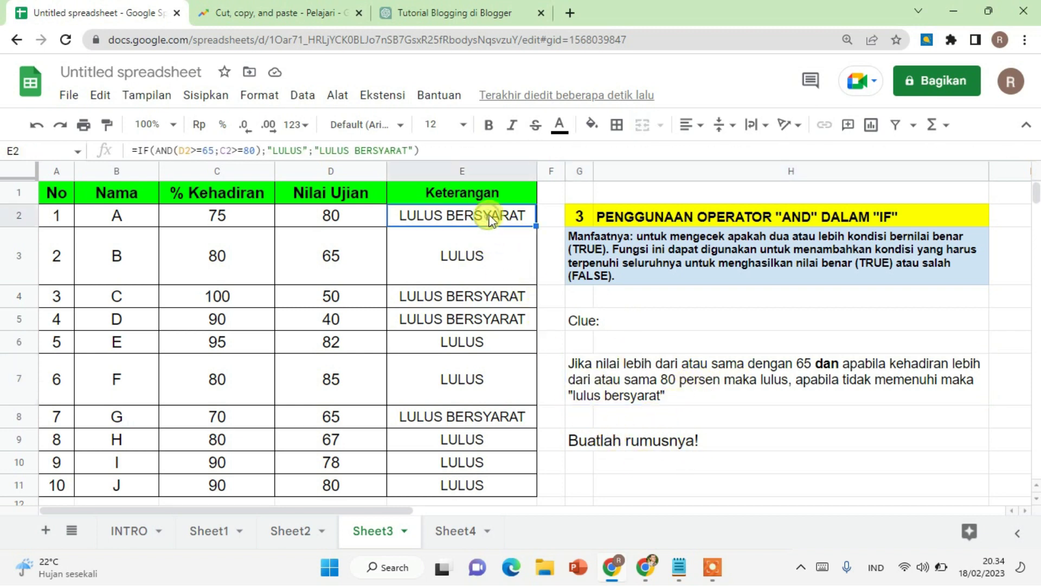
drag(489, 219, 497, 484)
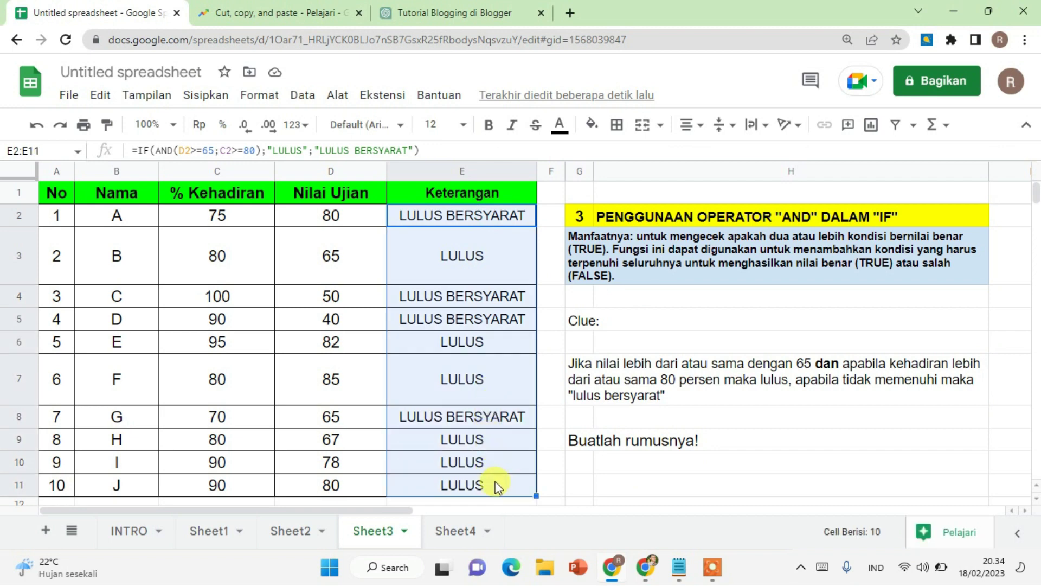
key(Delete)
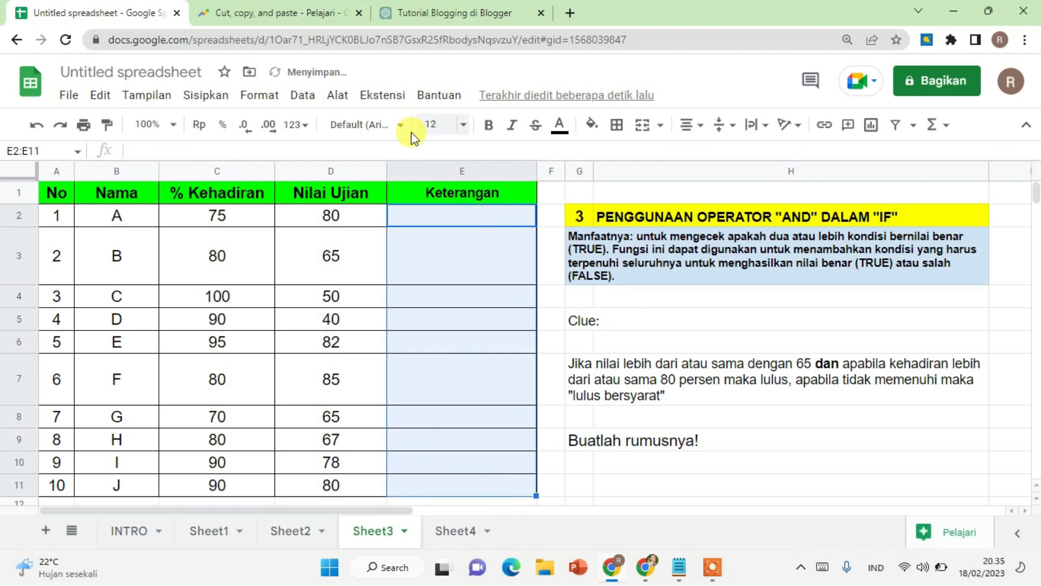
Start an IF formula in E2 of Sheet3 with the exam score condition D2>=65
click(437, 217)
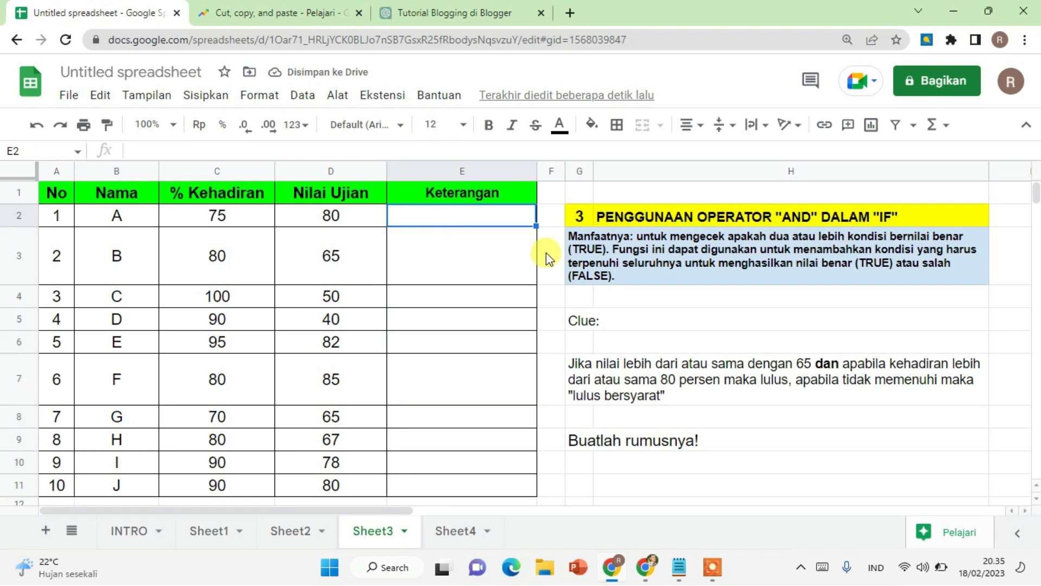
text(=i)
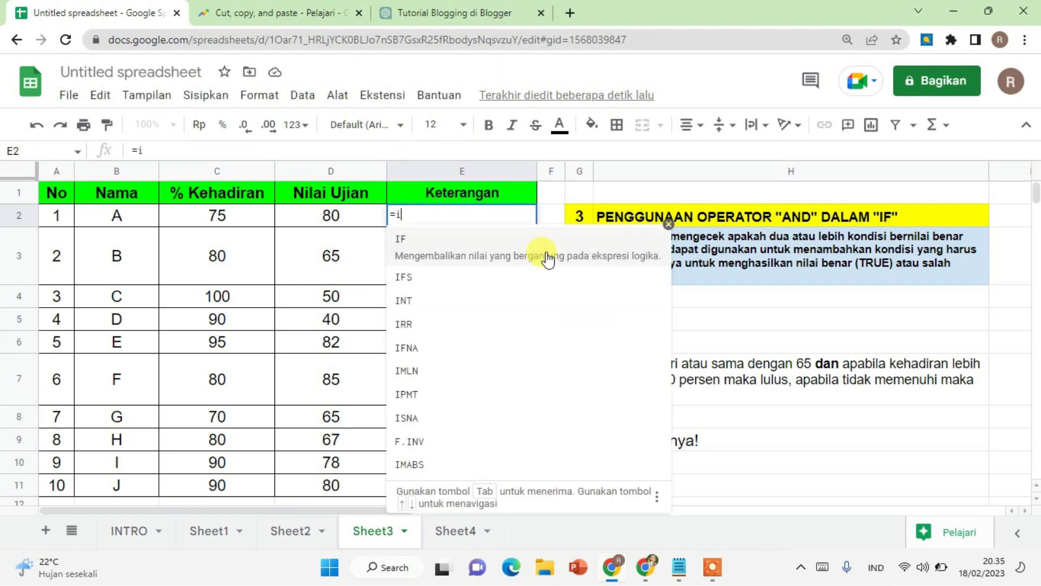
text(f()
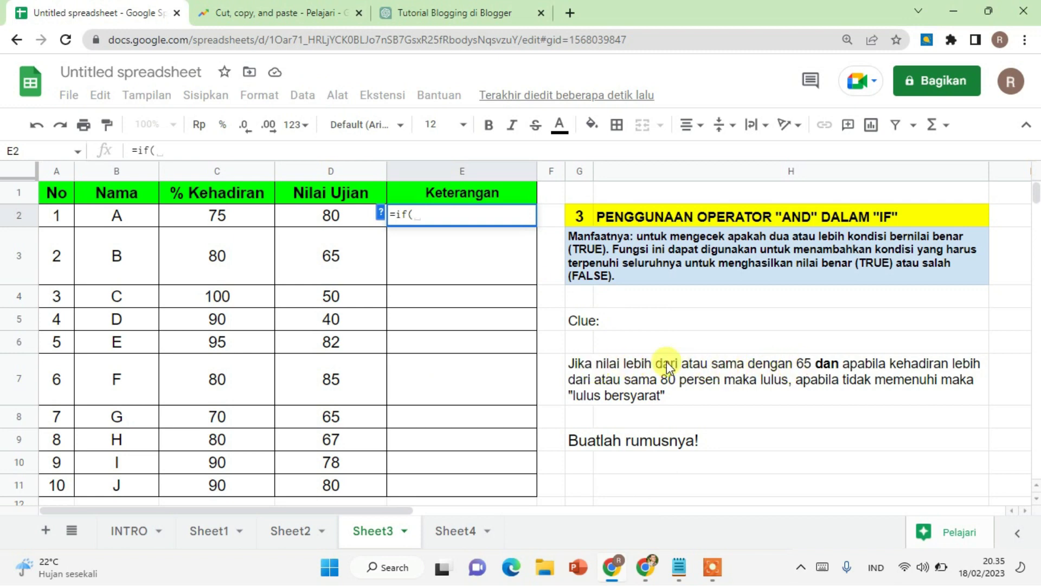
click(337, 217)
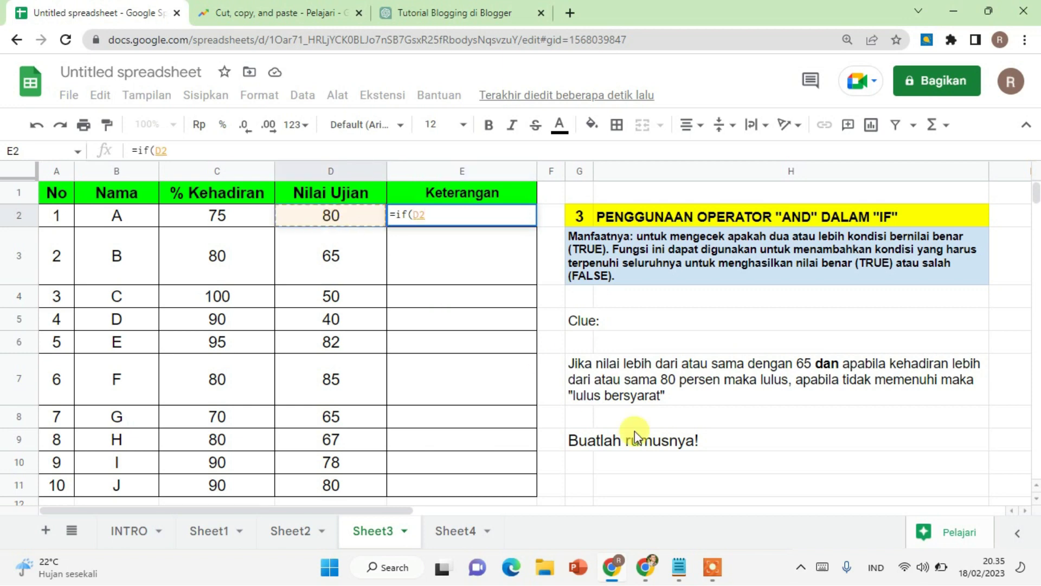
text(>=)
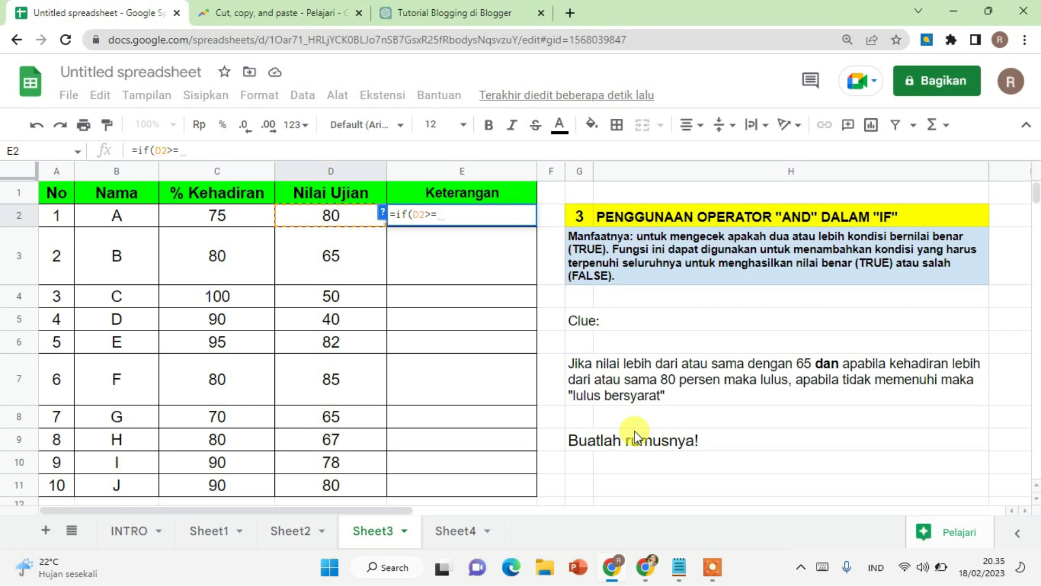
text(65)
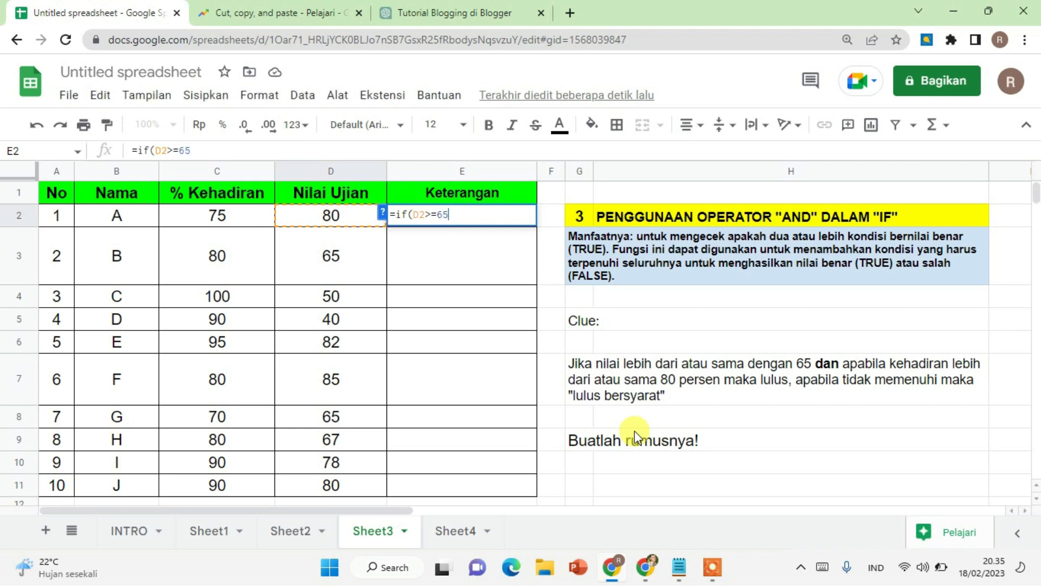
Wrap the score condition in E2 in an AND function and add the attendance condition C2>=80 as its second argument
click(409, 216)
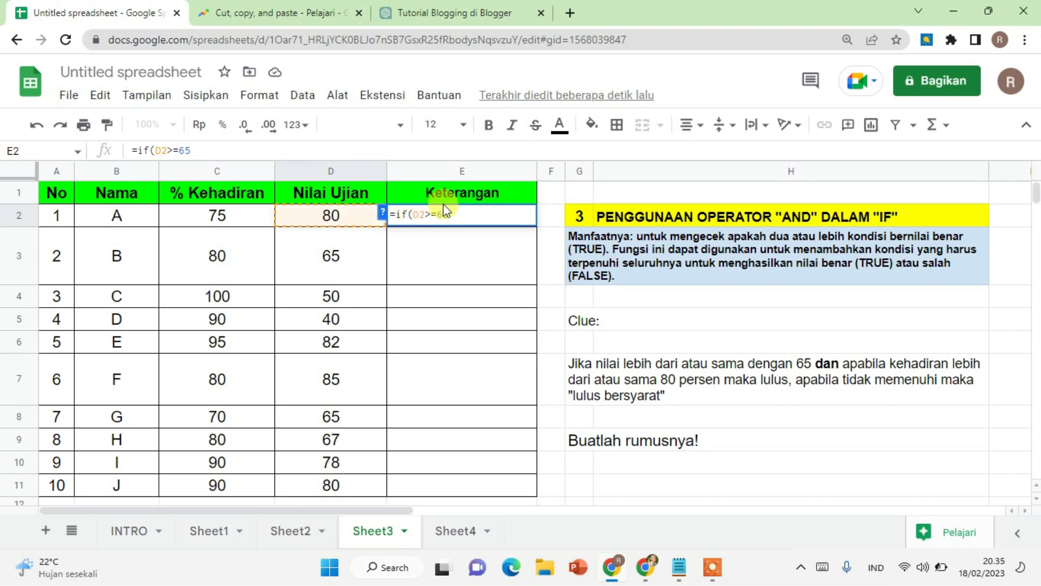
text(AND)
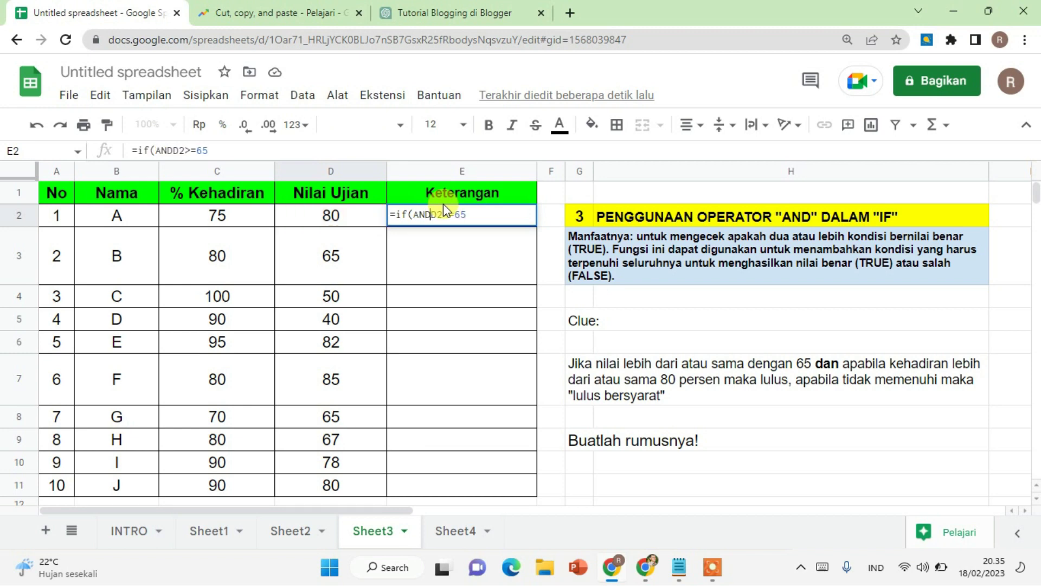
text(()
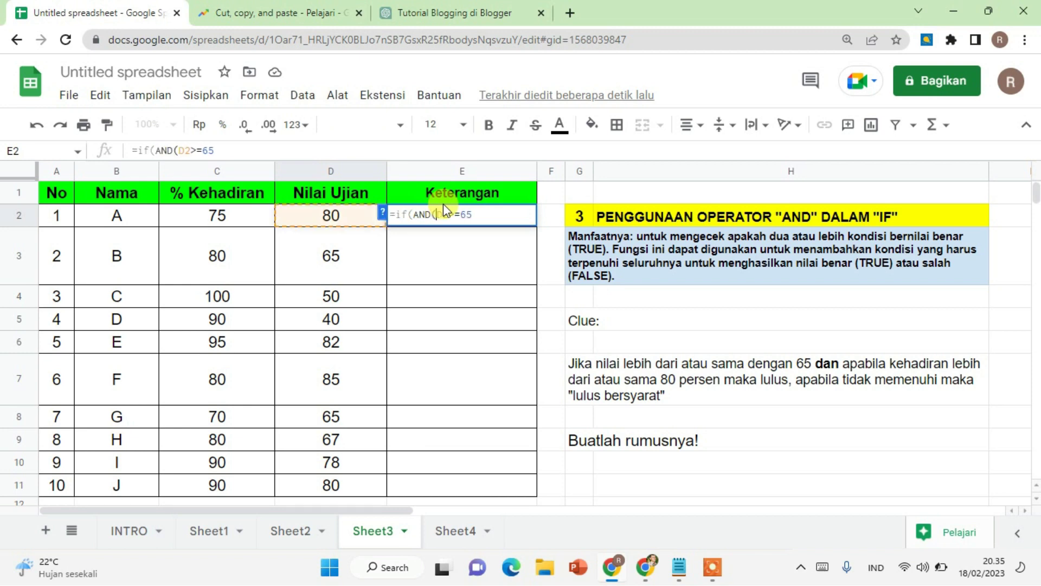
click(498, 216)
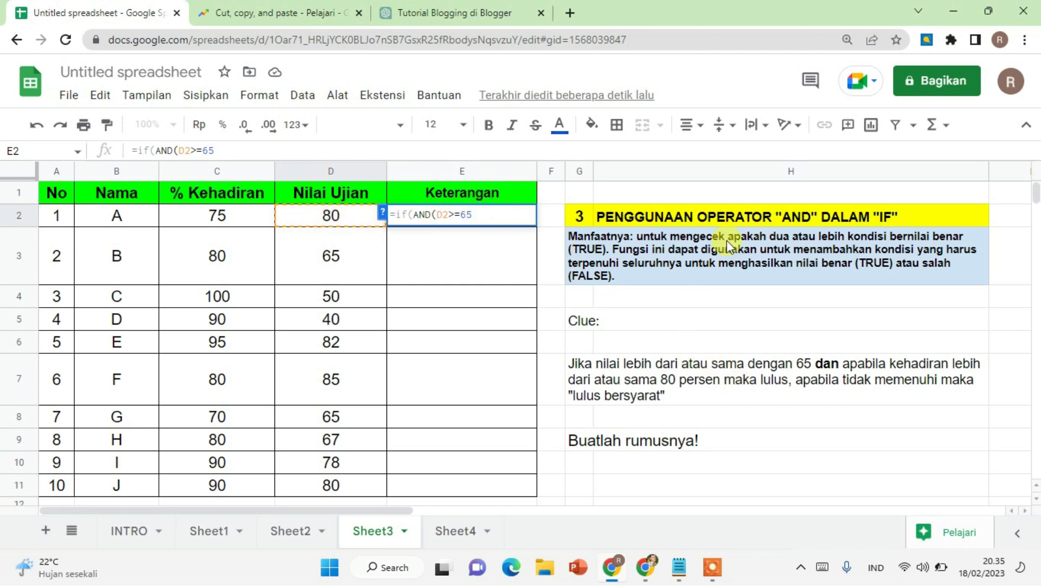
text(;)
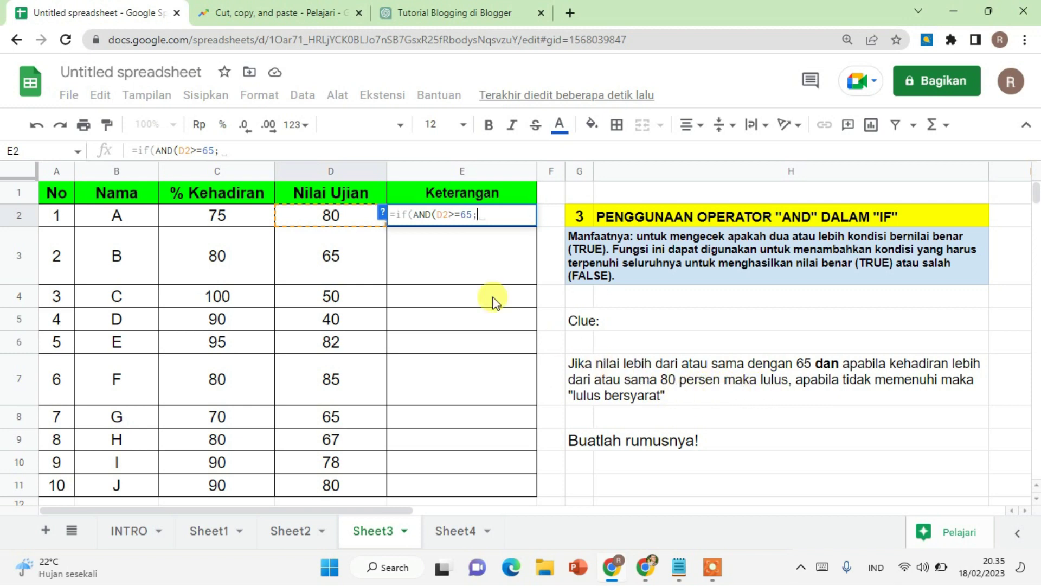
click(218, 220)
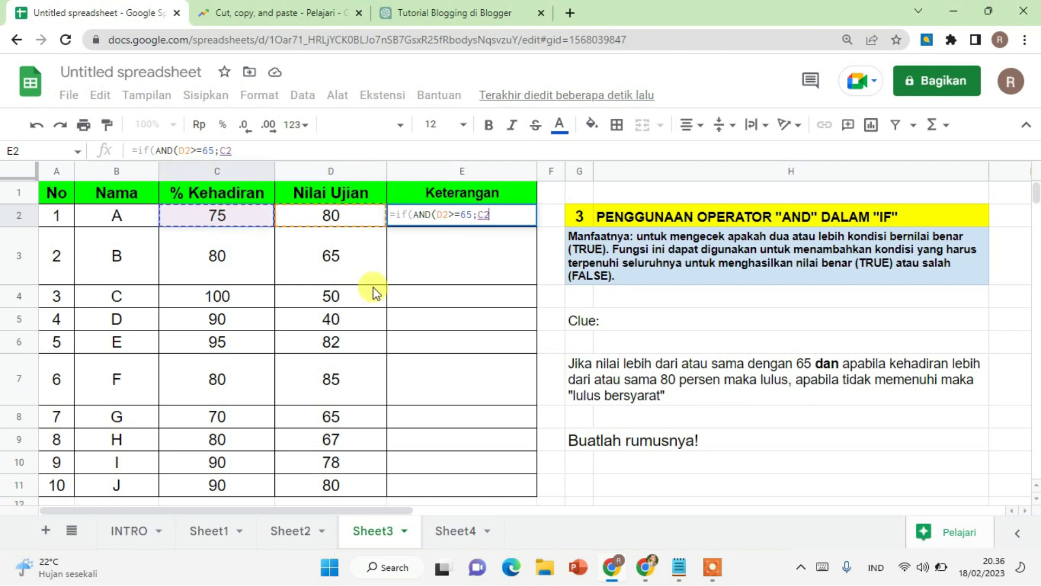
text(>)
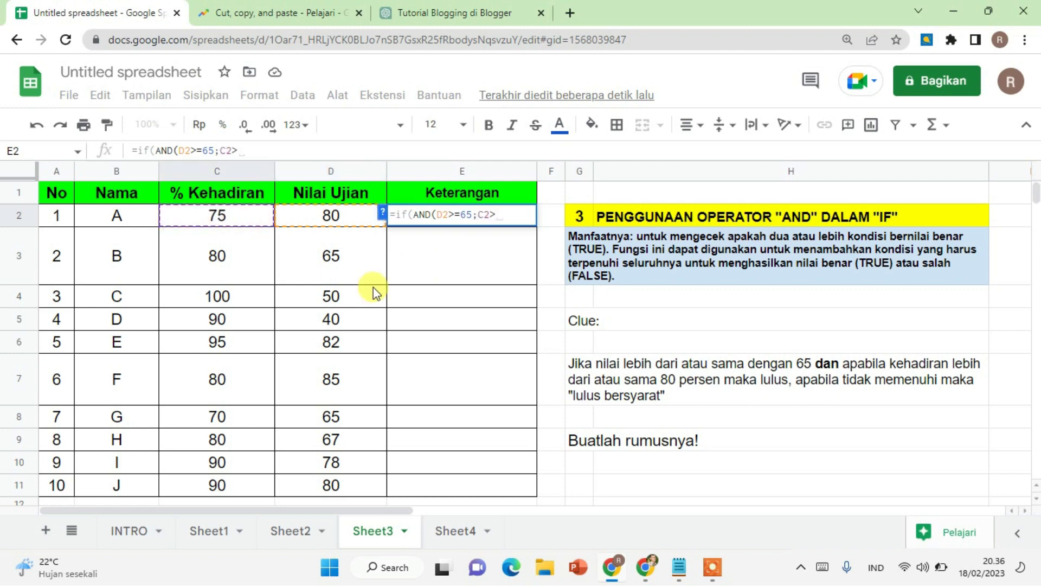
text(=80)
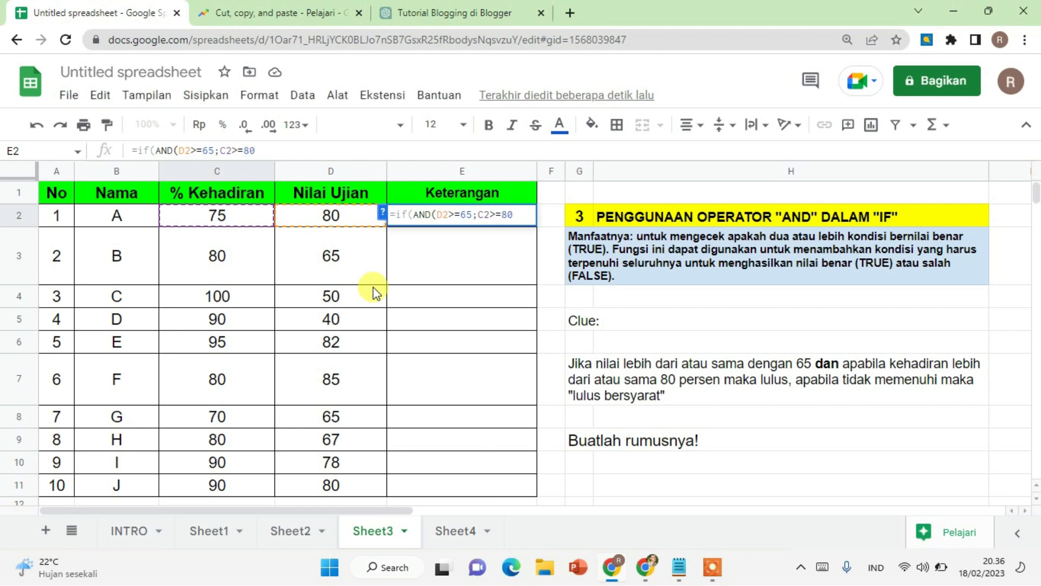
text())
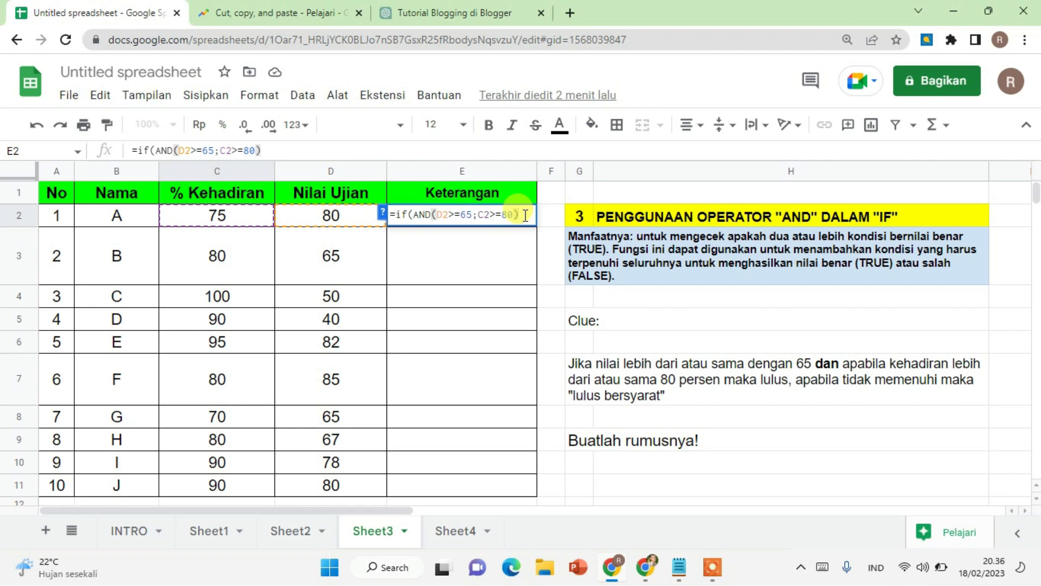
Add "LULUS" as the true value of the IF formula in E2, followed by the separator for the false value
text(;)
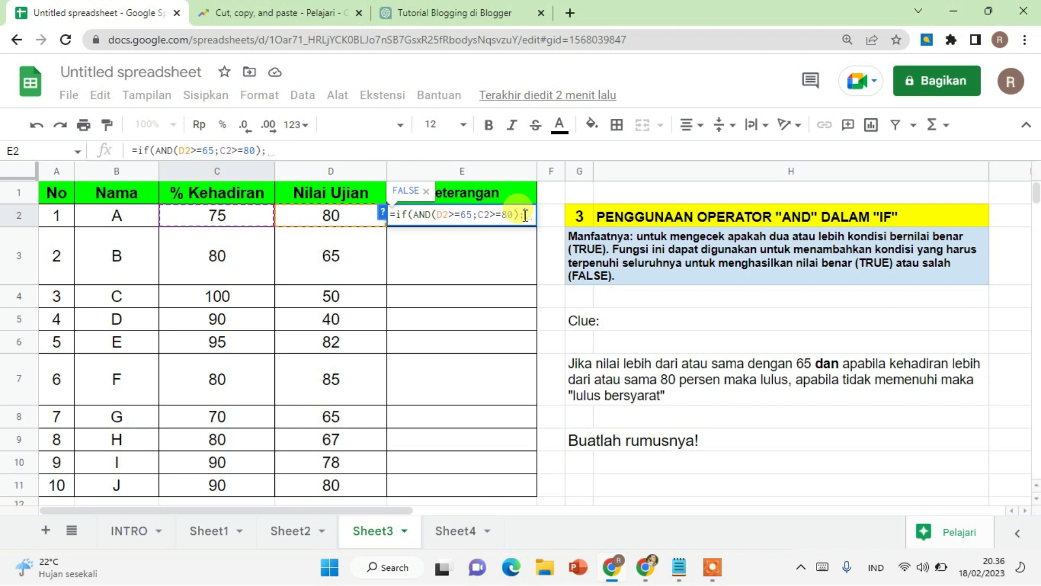
text(")
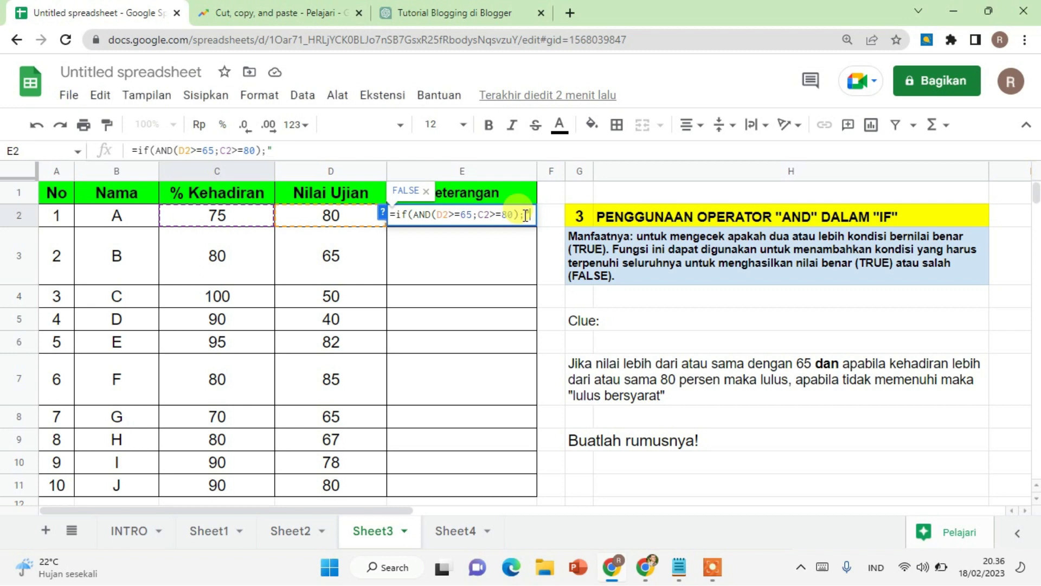
text(LULUS")
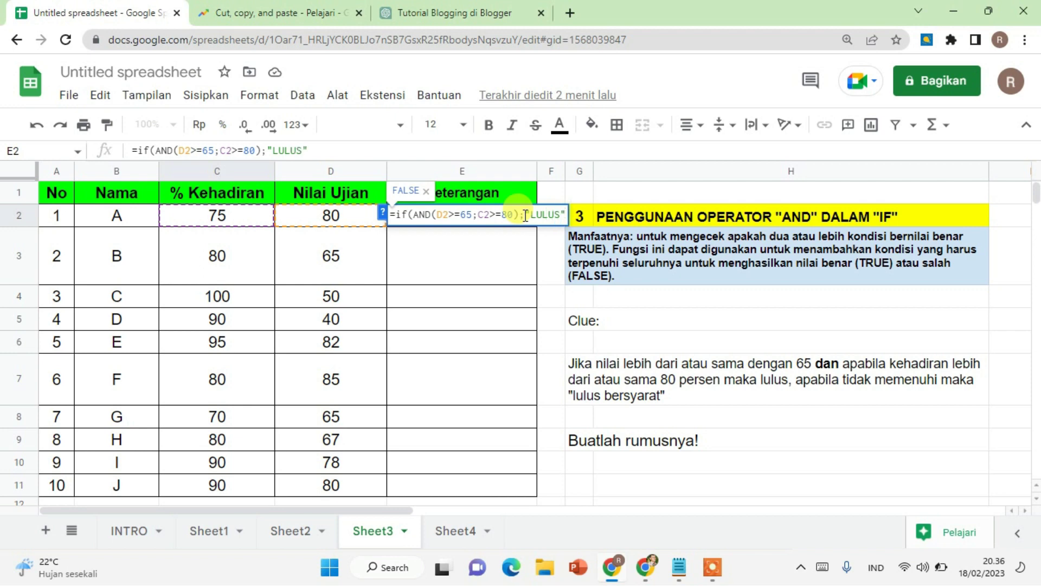
text(;)
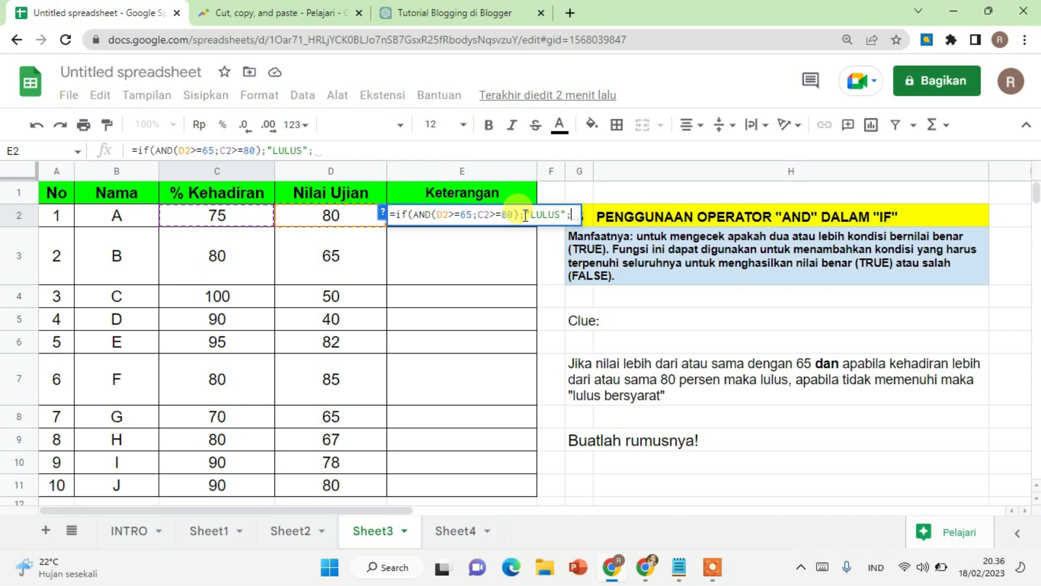
Complete the E2 formula on Sheet3 with "LULUS BERSYARAT" as the false value and accept the suggested autofill for E3:E11
text("LULU)
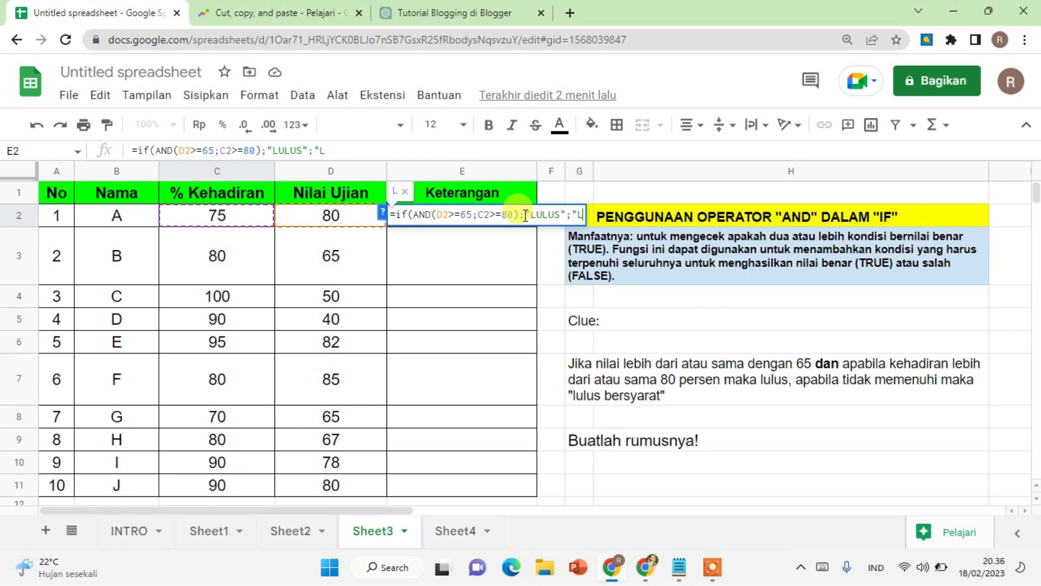
text(S)
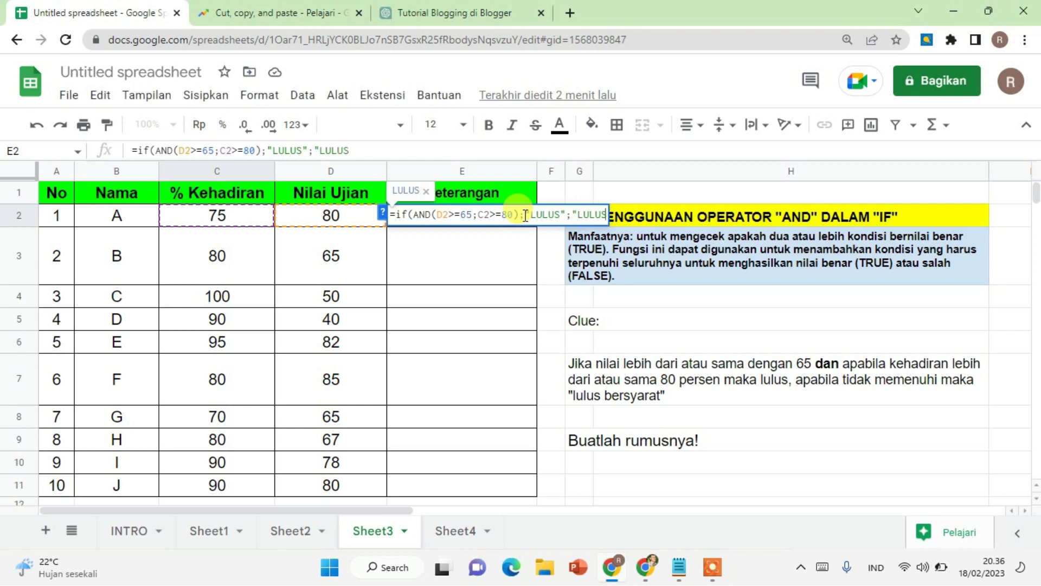
text( BERSYARA)
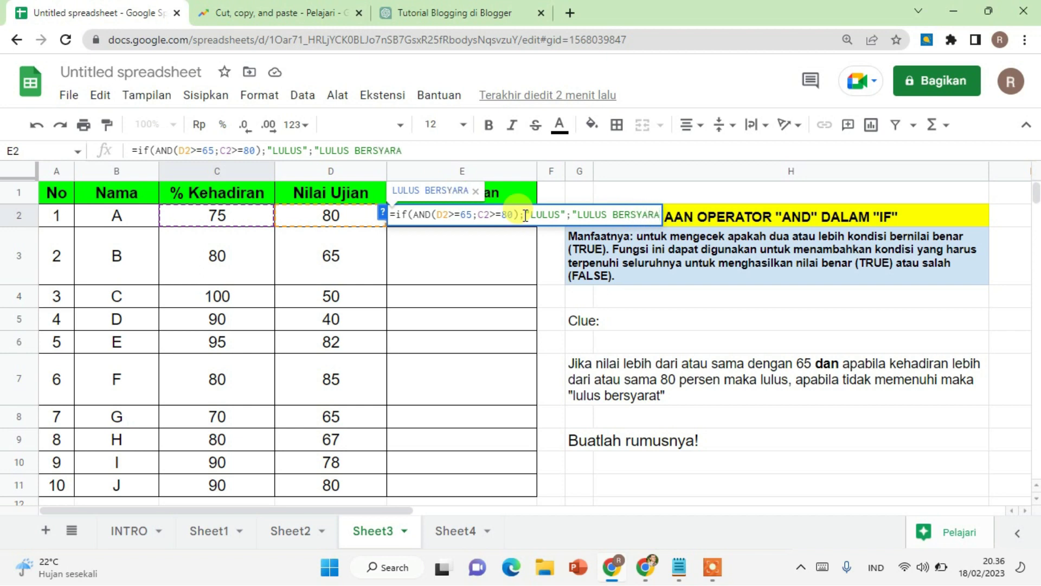
text(T"))
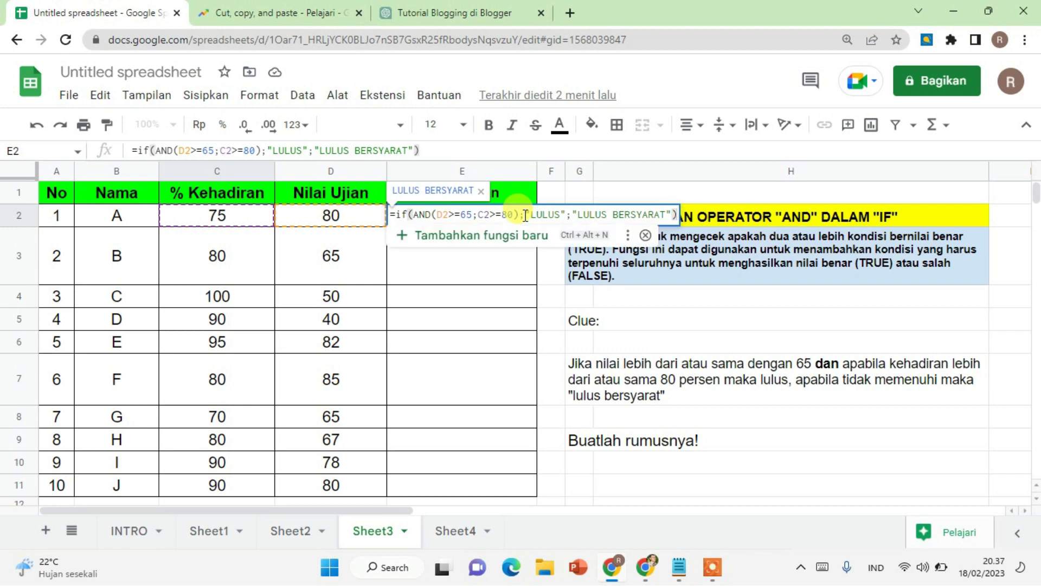
key(Return)
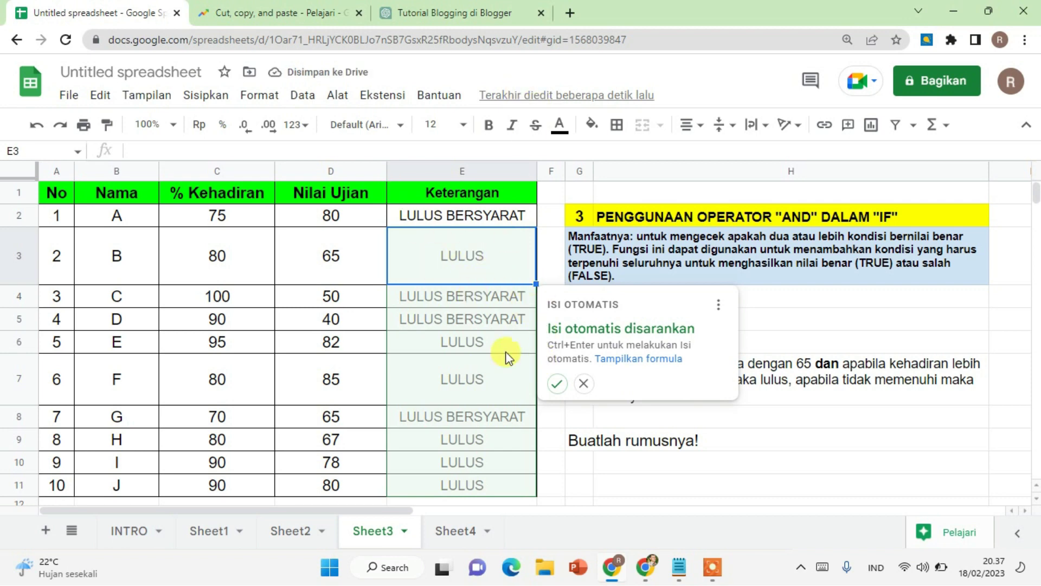
click(558, 385)
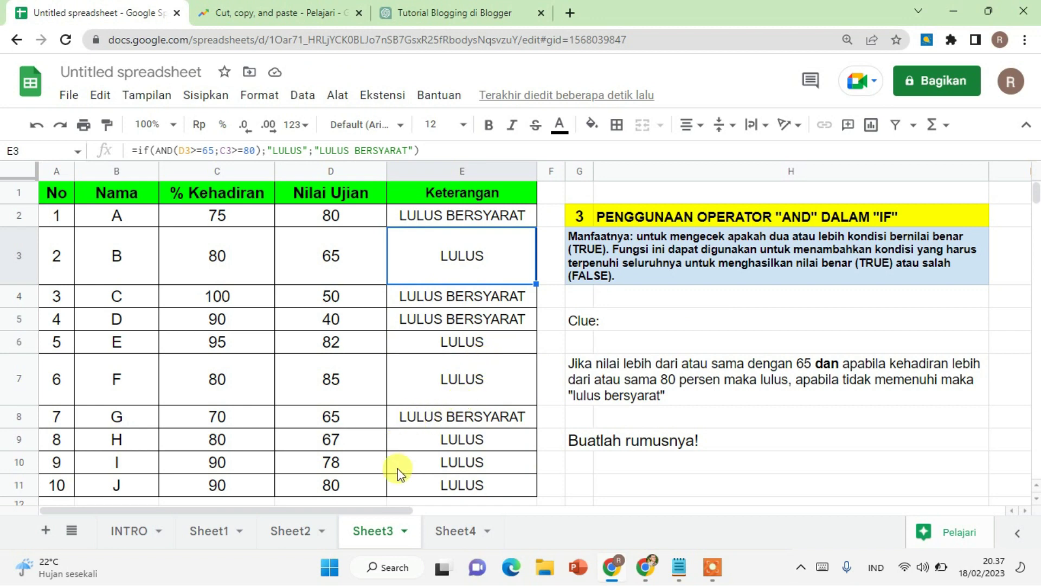
Clear the existing formulas from the Keterangan cells E2:E11 on Sheet4
click(458, 533)
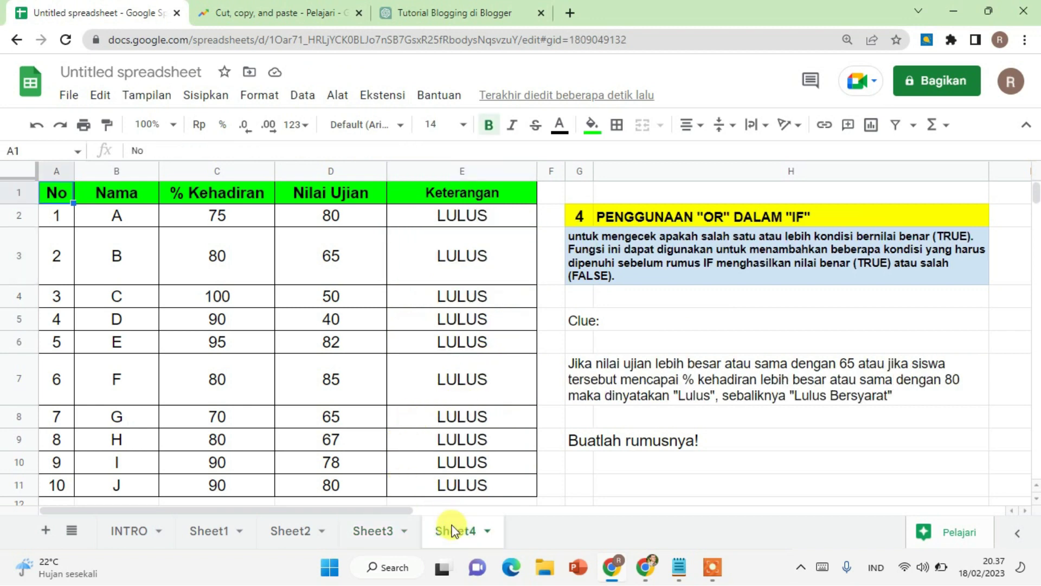
drag(484, 217, 504, 490)
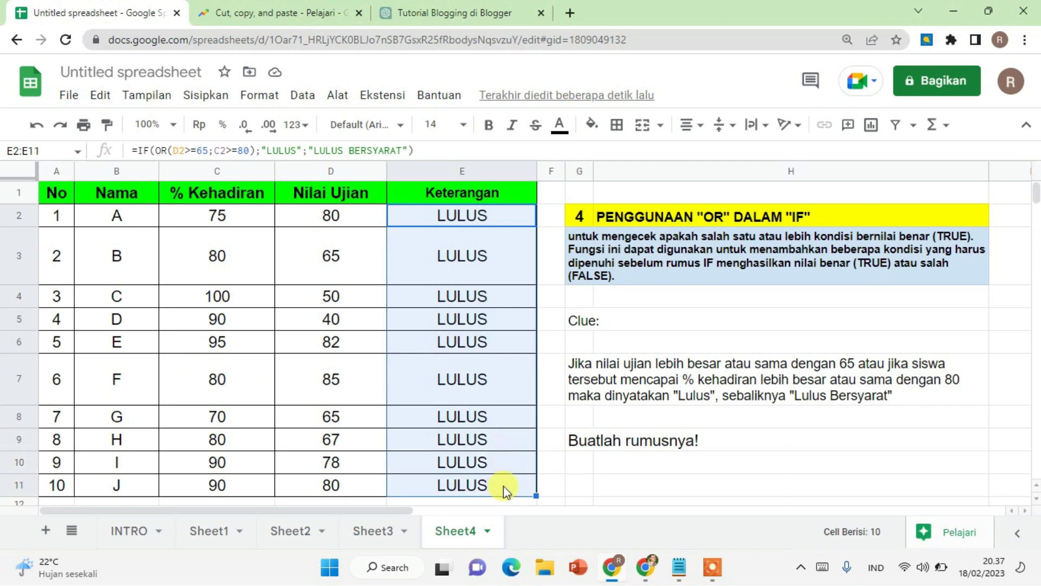
key(Delete)
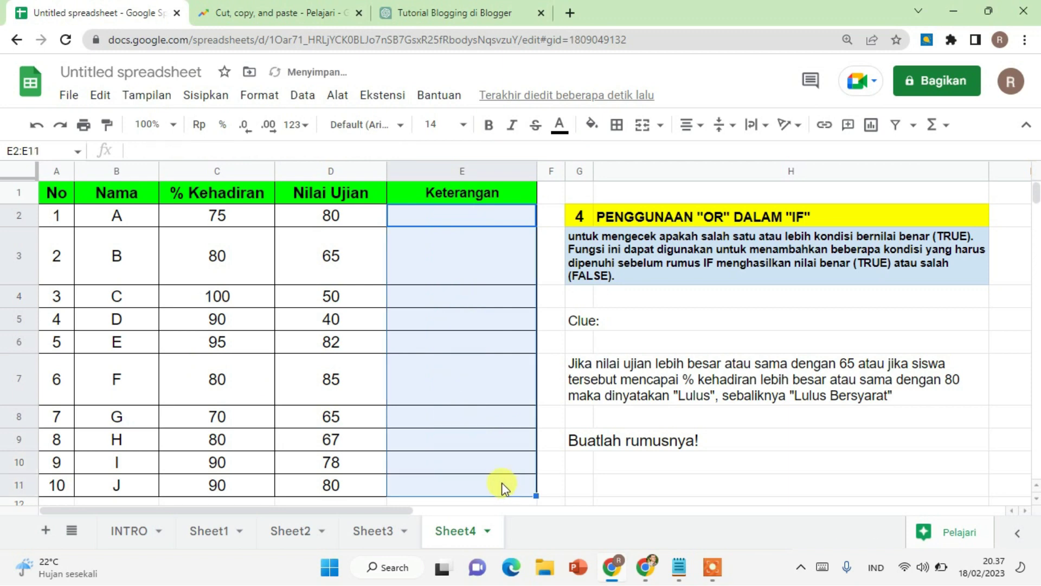
Start an IF formula in E2 of Sheet4 with the exam score condition D2>=65
click(470, 222)
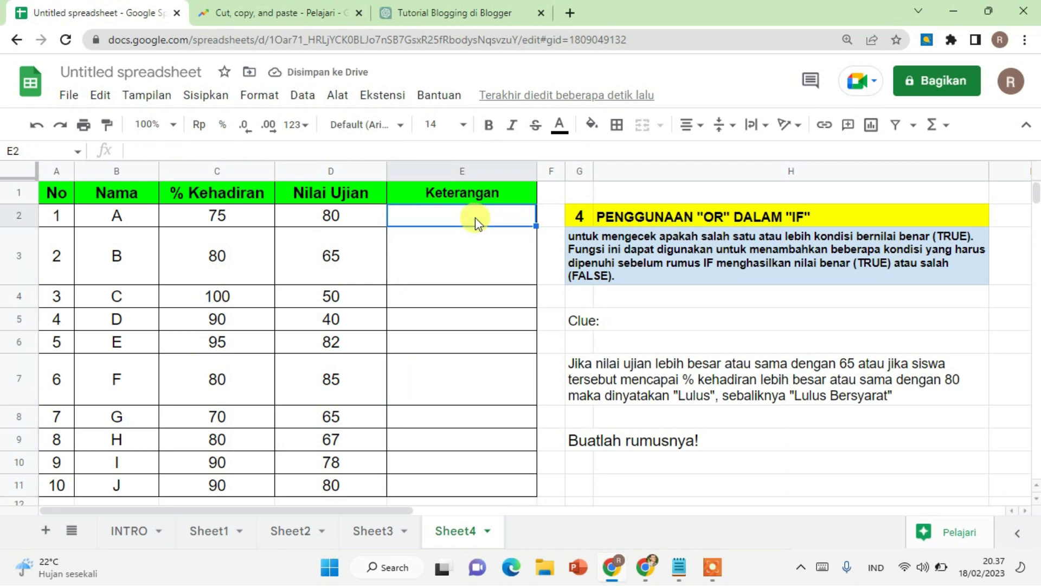
click(622, 250)
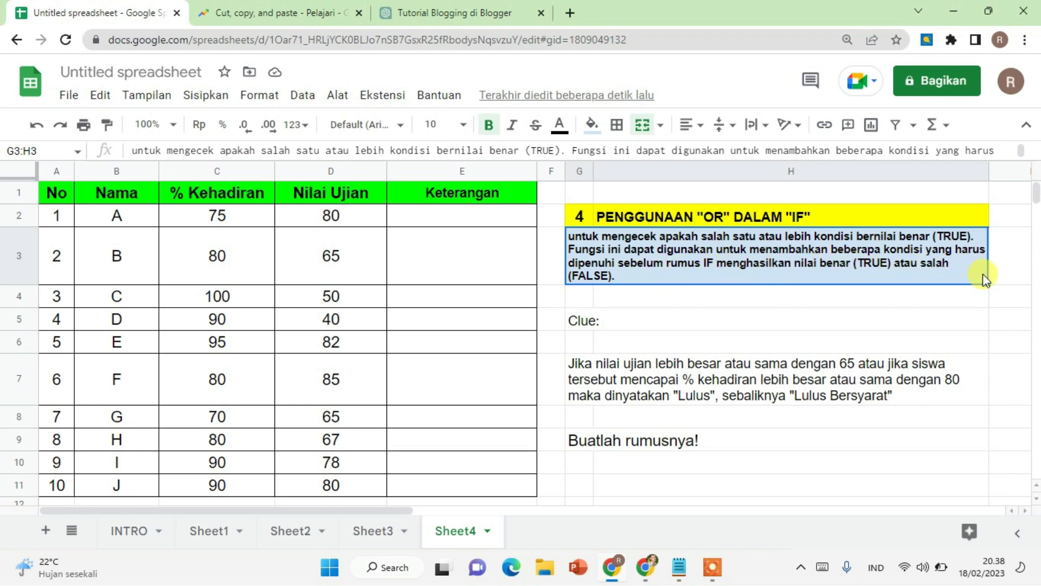
click(462, 216)
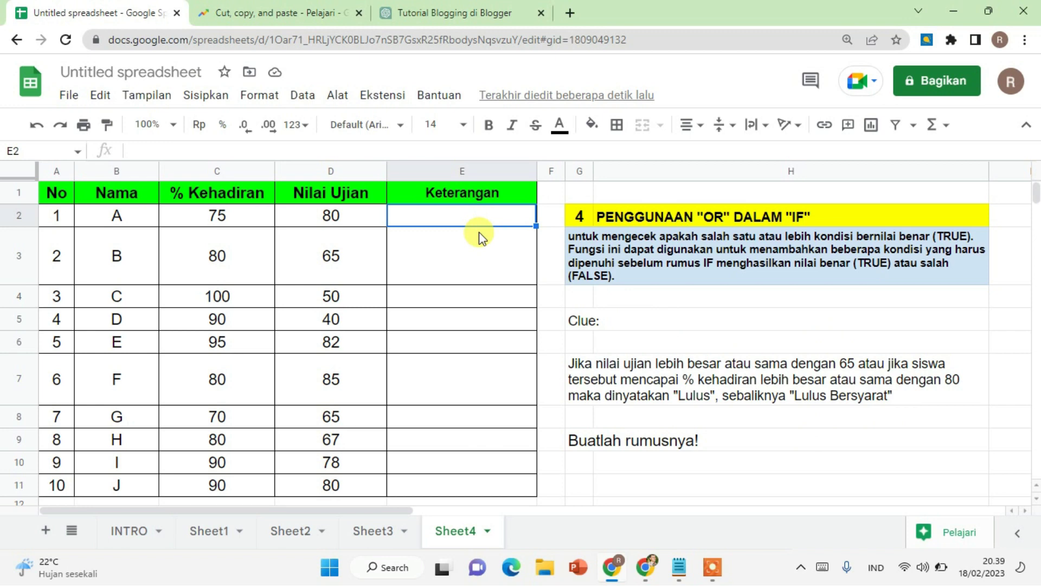
text(=IF)
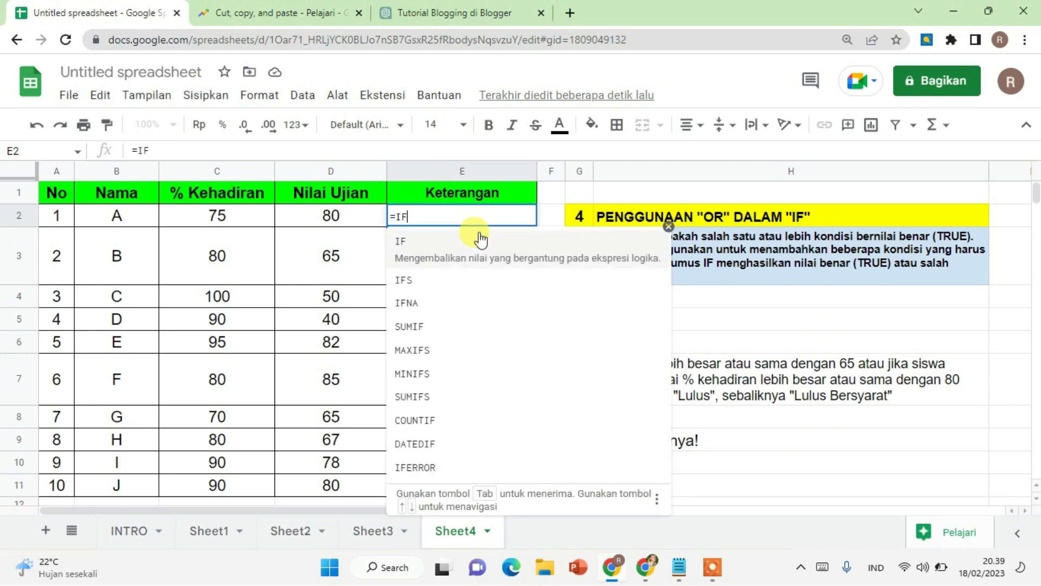
click(480, 238)
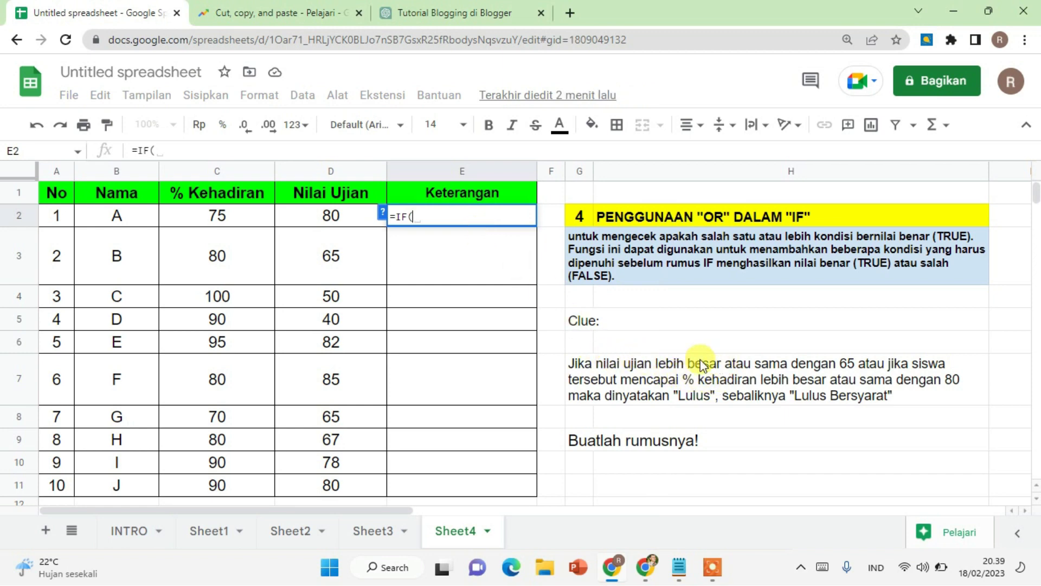
click(350, 221)
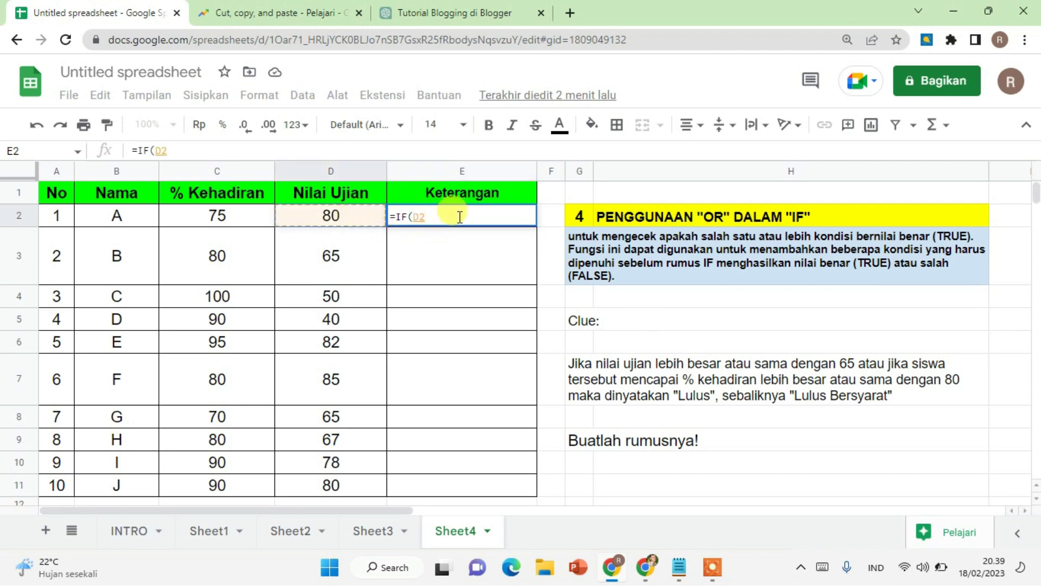
text(>)
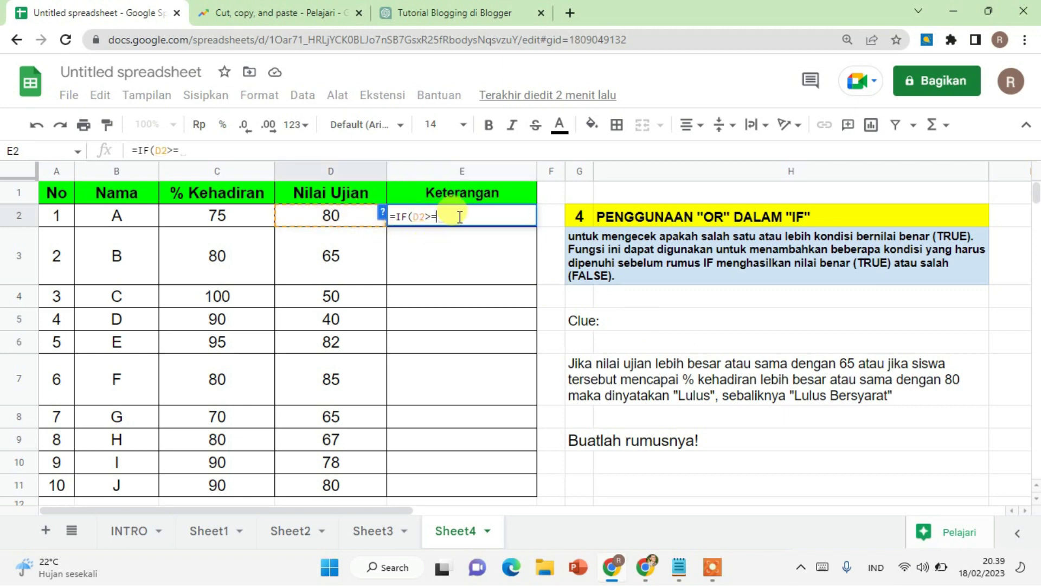
text(=)
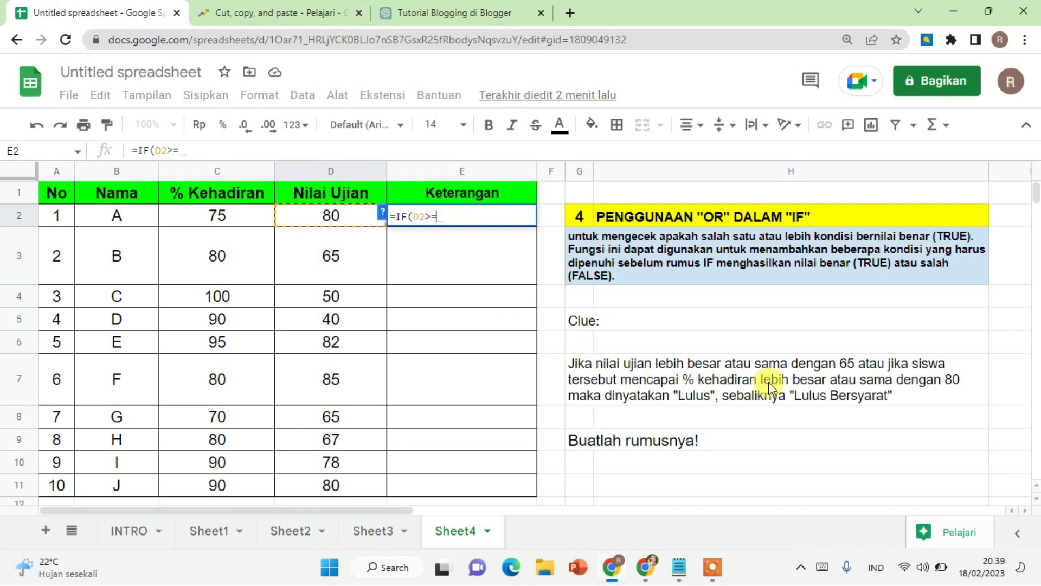
text(65)
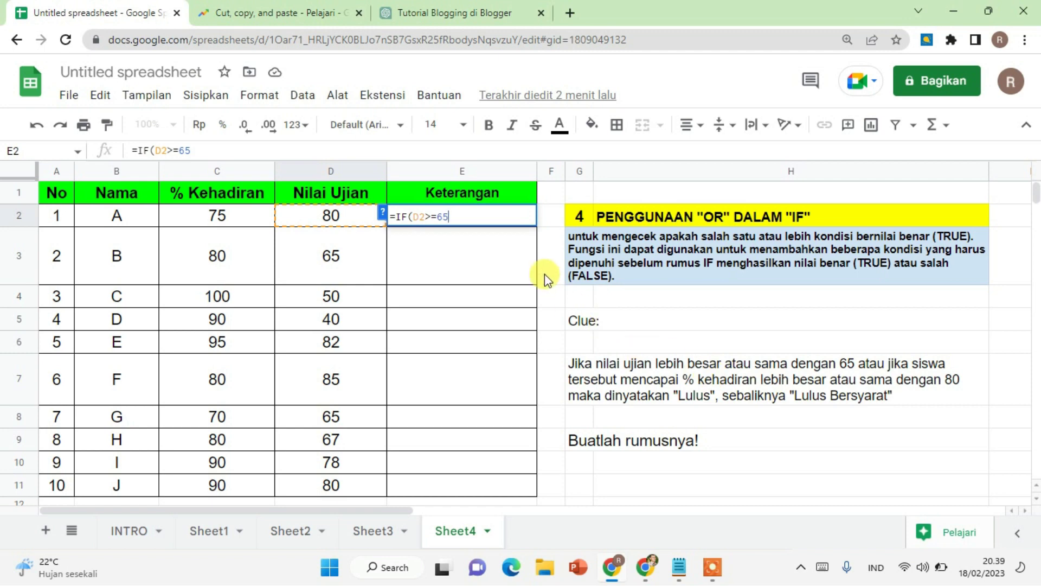
Wrap the score condition in E2 in an OR function, with the attendance condition C2>=80 as its second argument
click(415, 217)
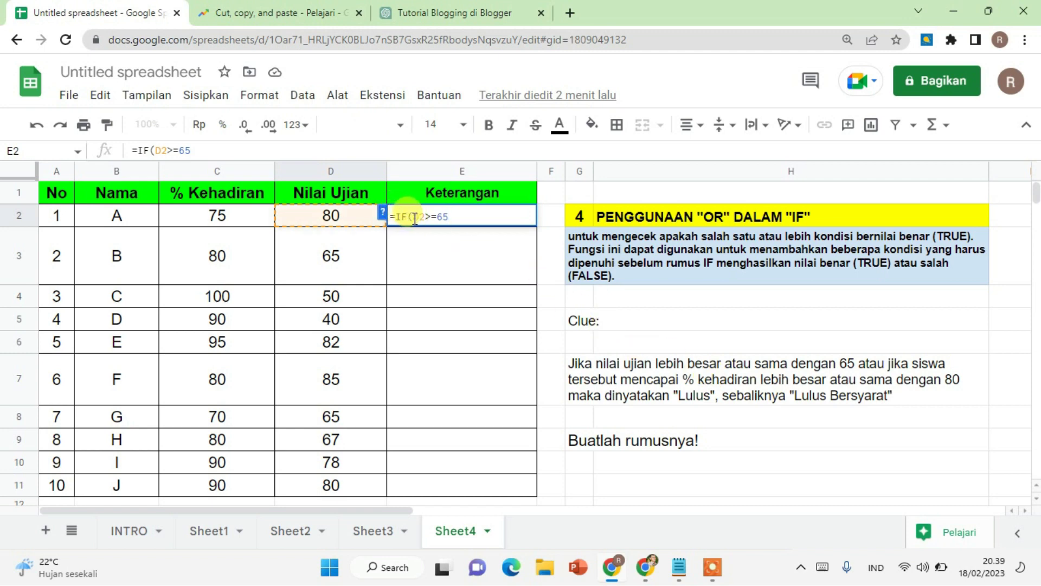
text(O)
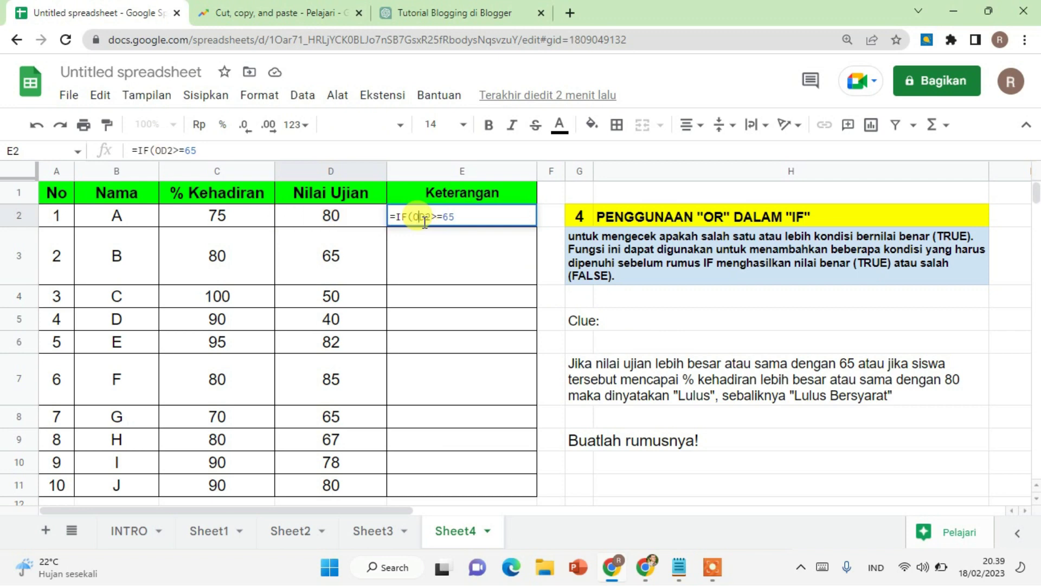
text(R()
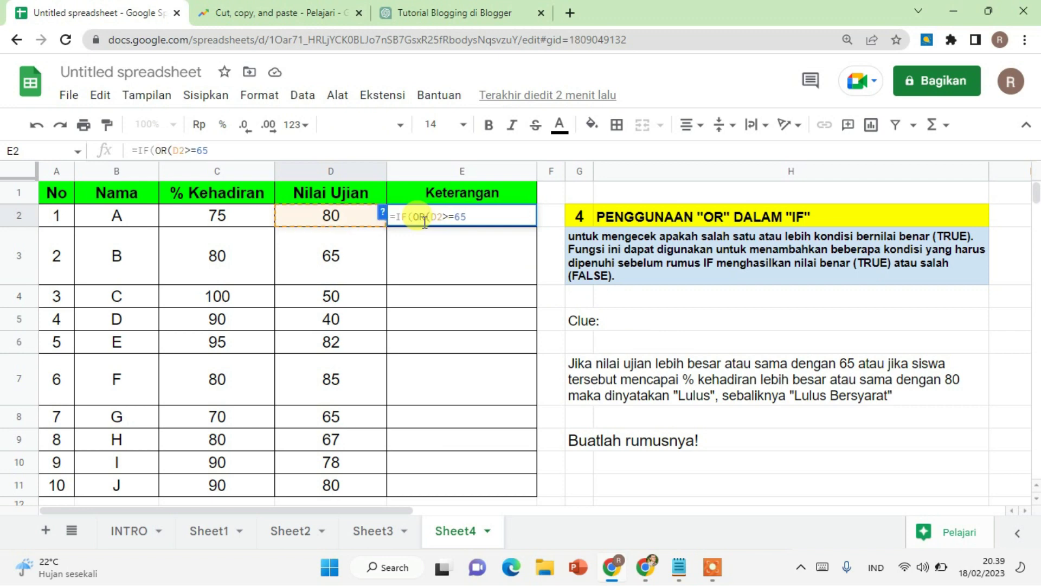
click(485, 214)
text(;)
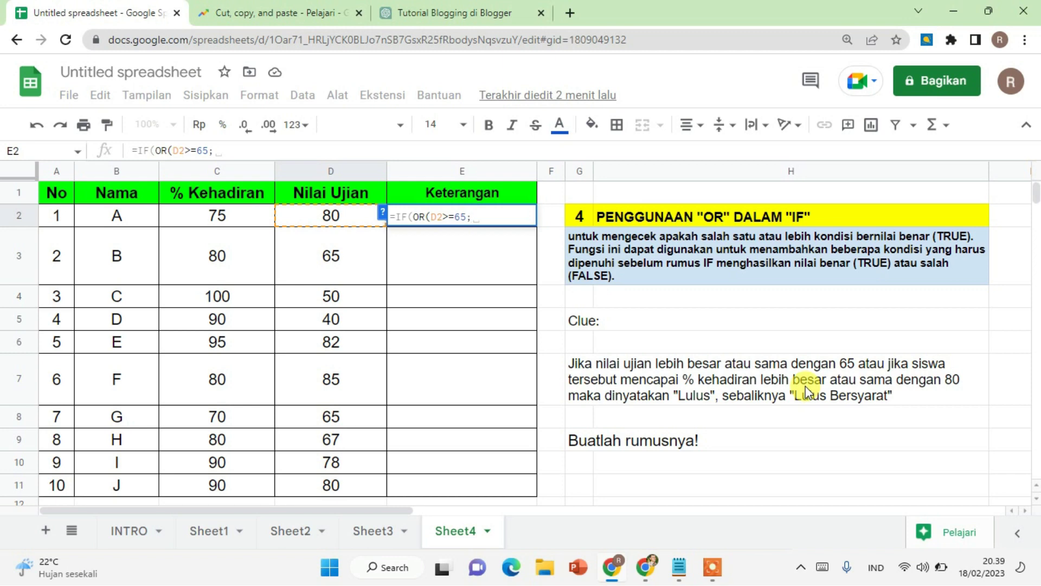
click(233, 214)
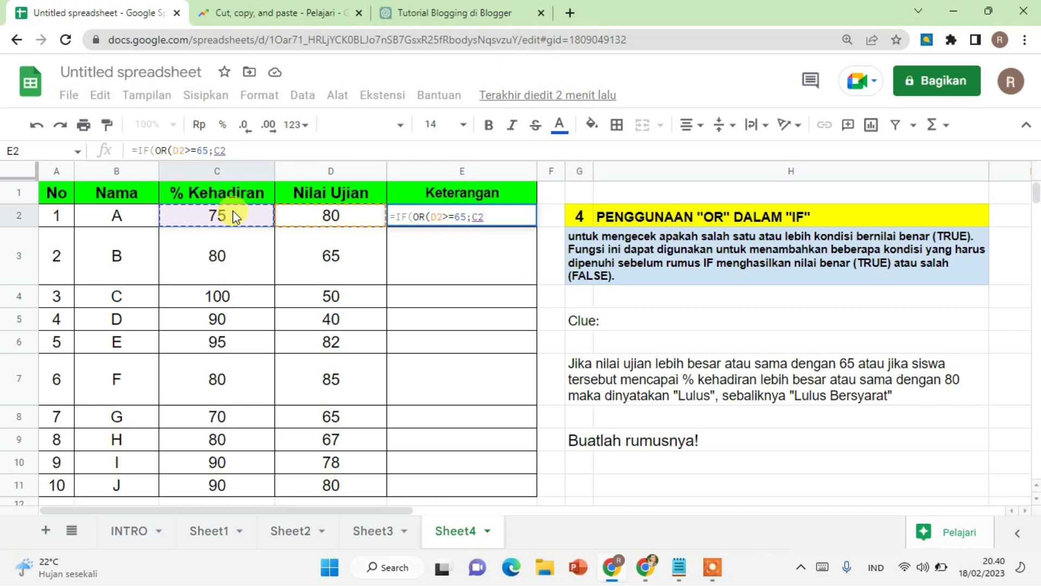
text(>)
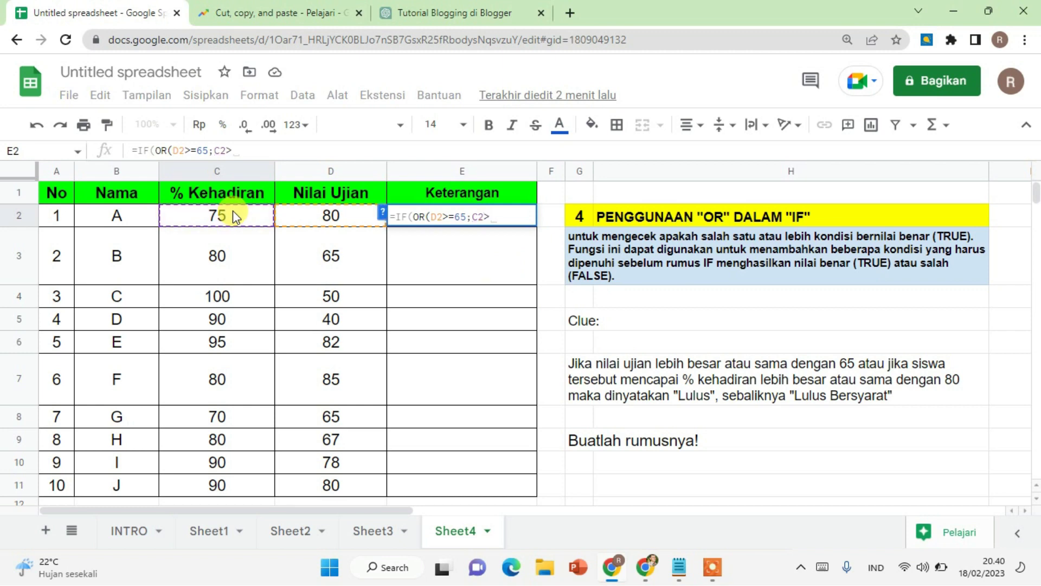
text(=80)
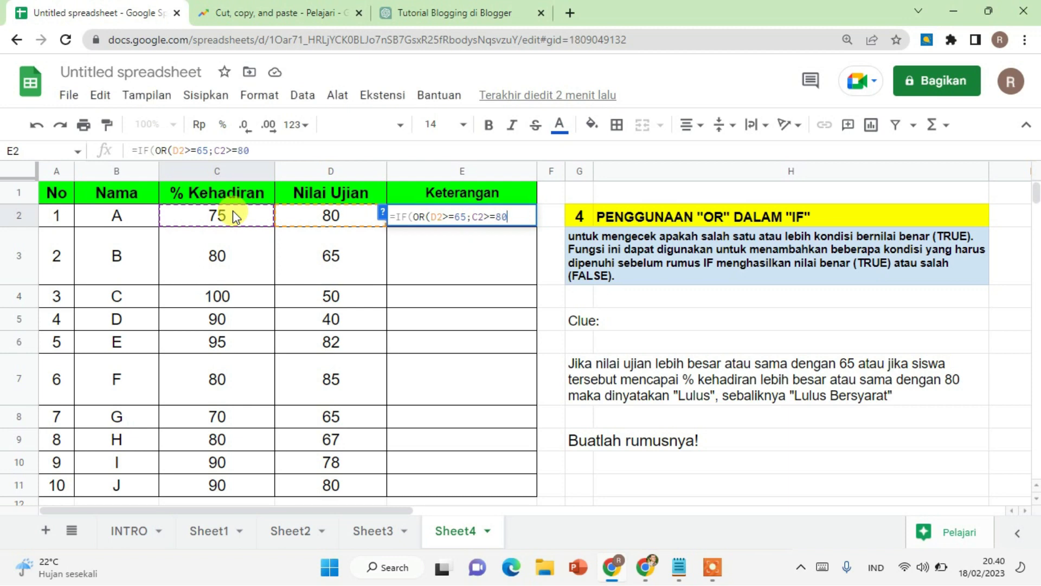
text();)
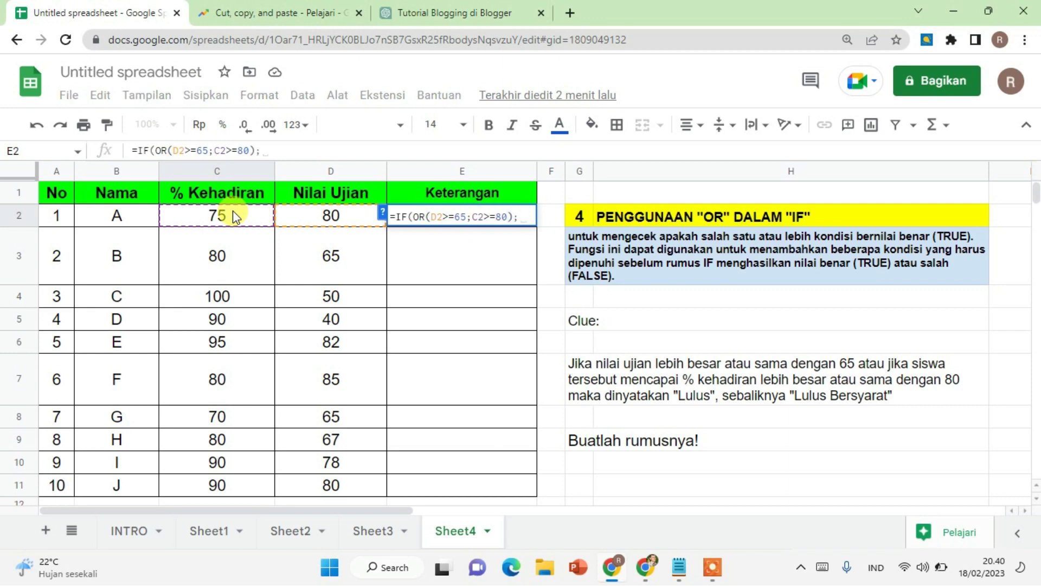
Finish the E2 formula with "LULUS" as the true value and "LULUS BERSYARAT" as the false value
text("L)
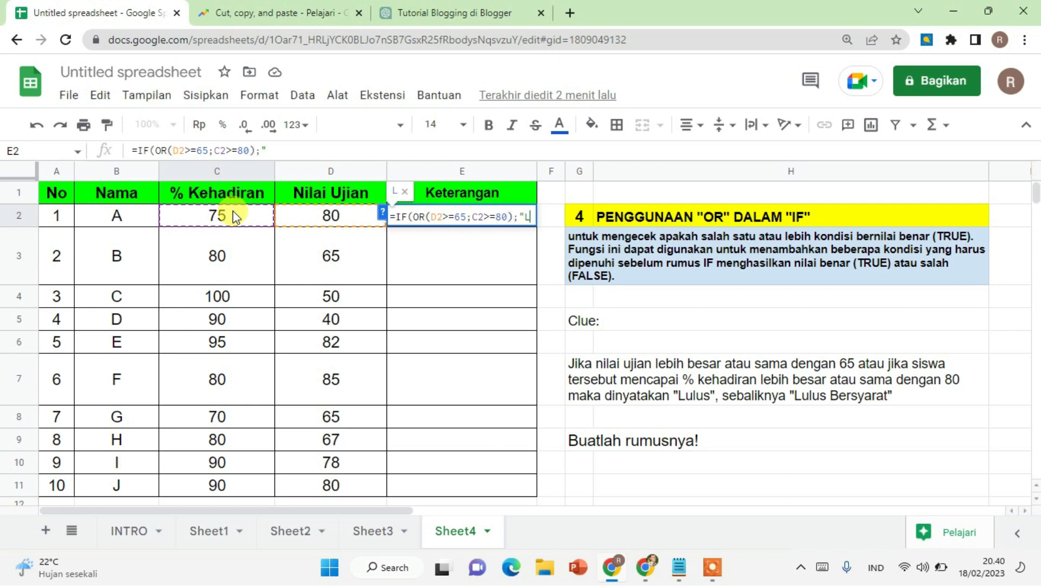
text(ULUS")
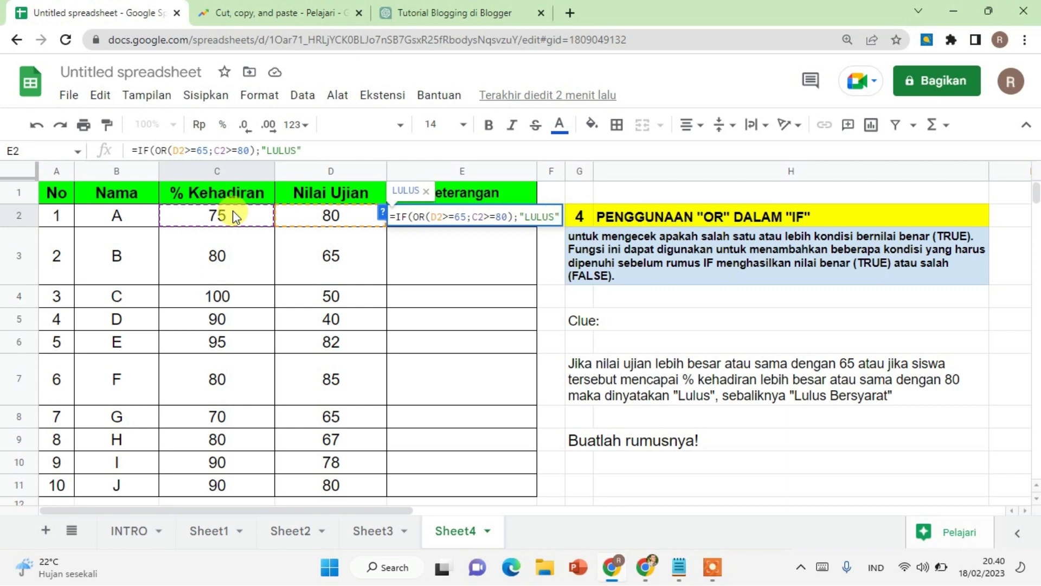
text(;"LULUS )
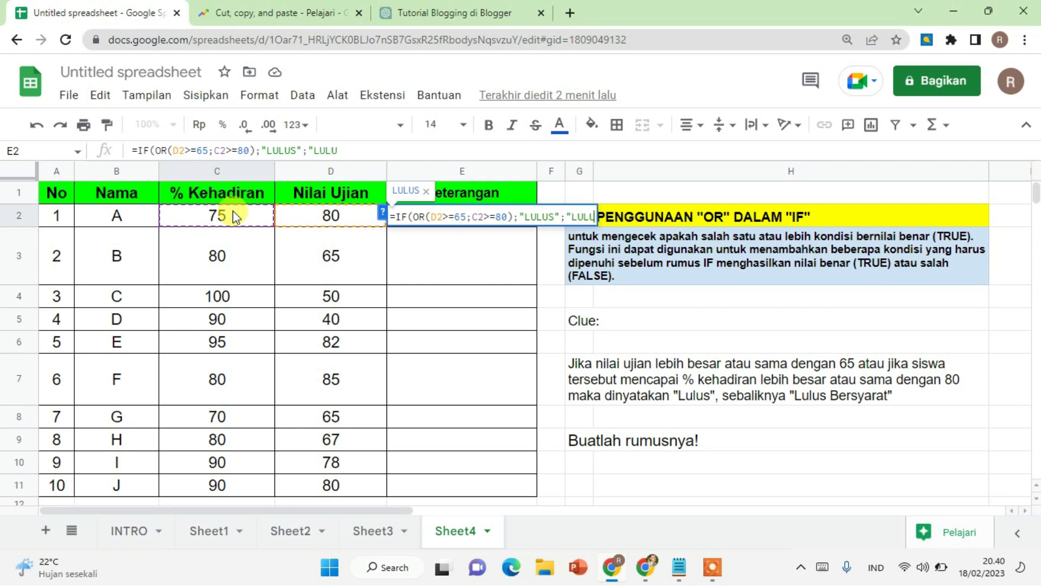
text(BER)
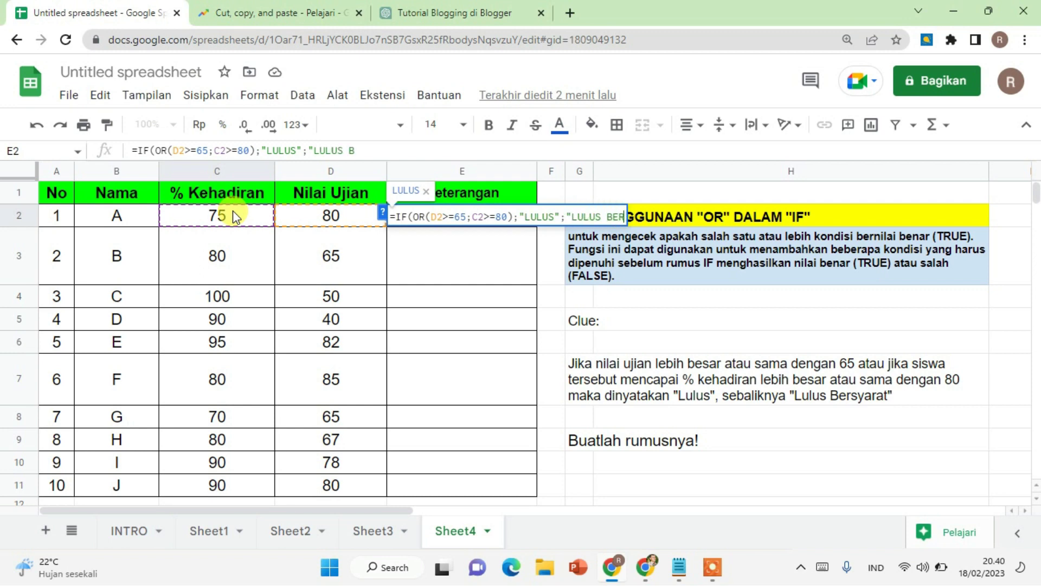
text(SYARA)
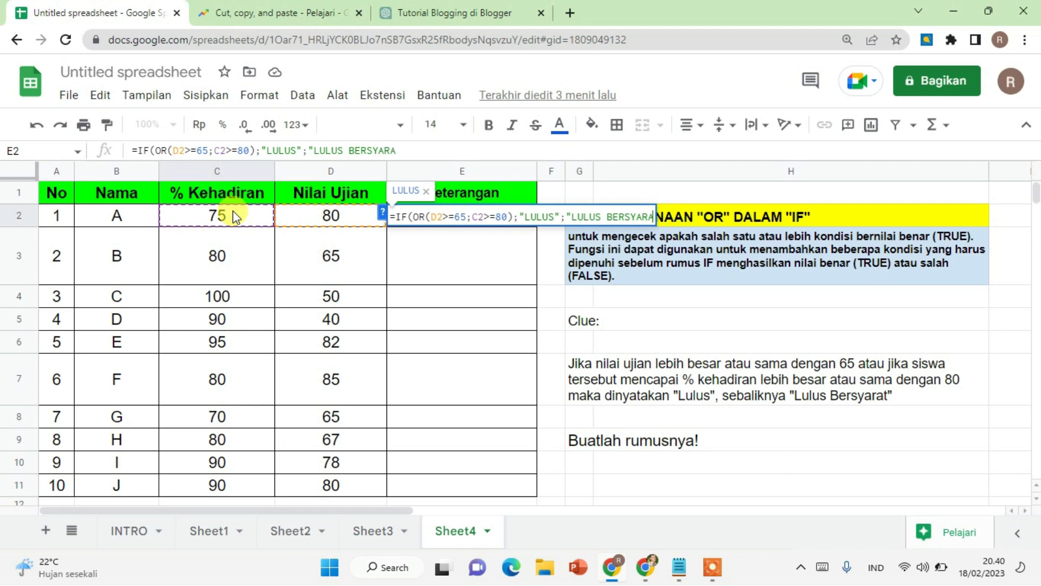
text(T"))
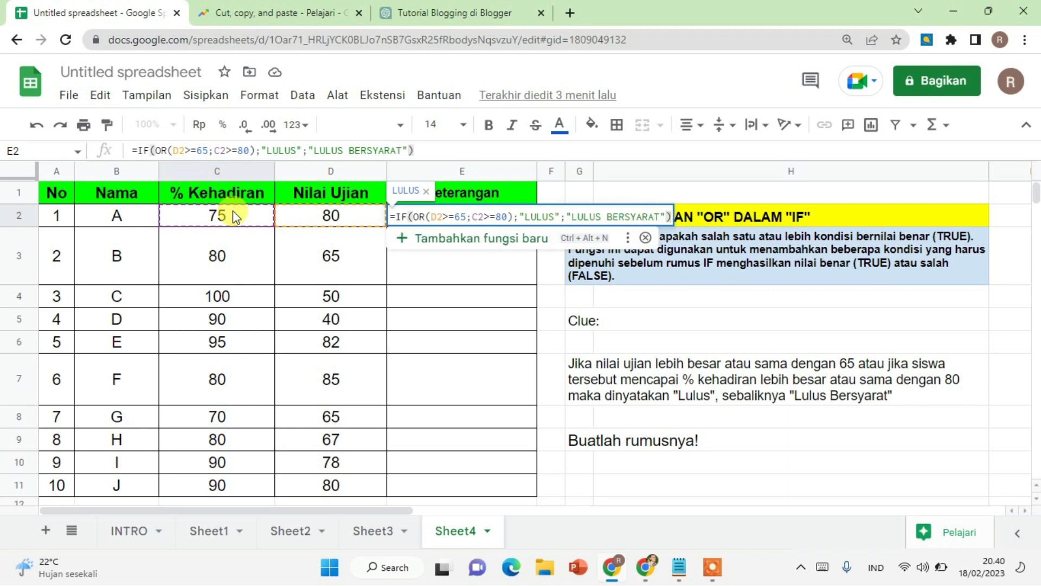
key(Return)
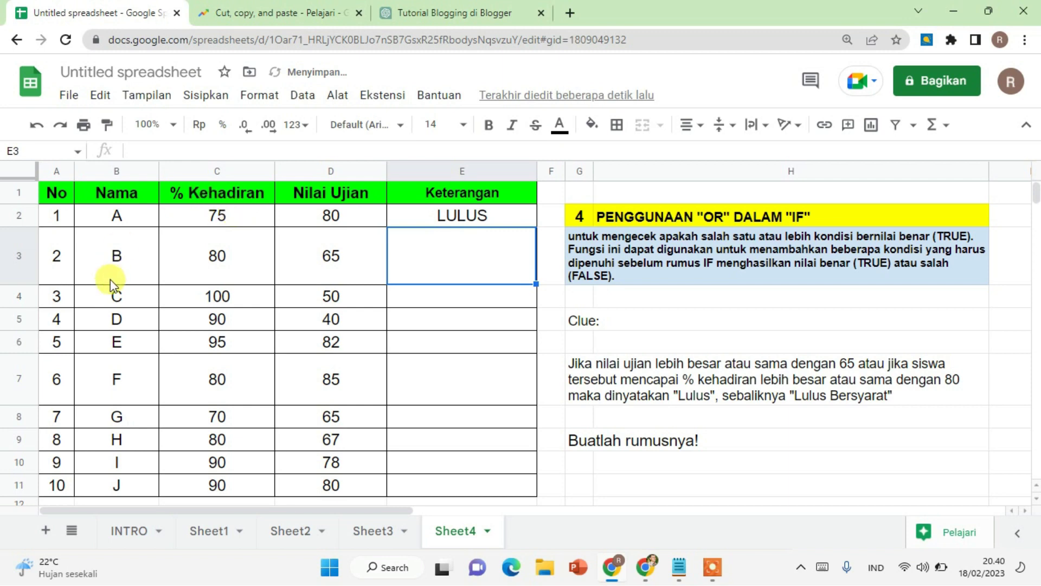
Fill the E2 formula down through E11 on Sheet4 and check the copied formulas in E3 and E6
click(442, 218)
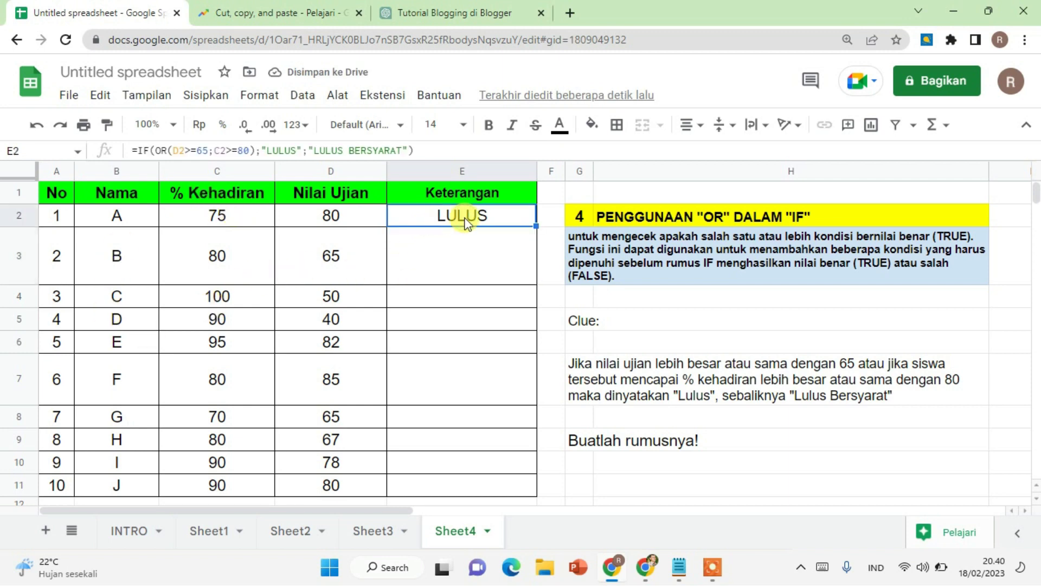
drag(536, 225, 529, 491)
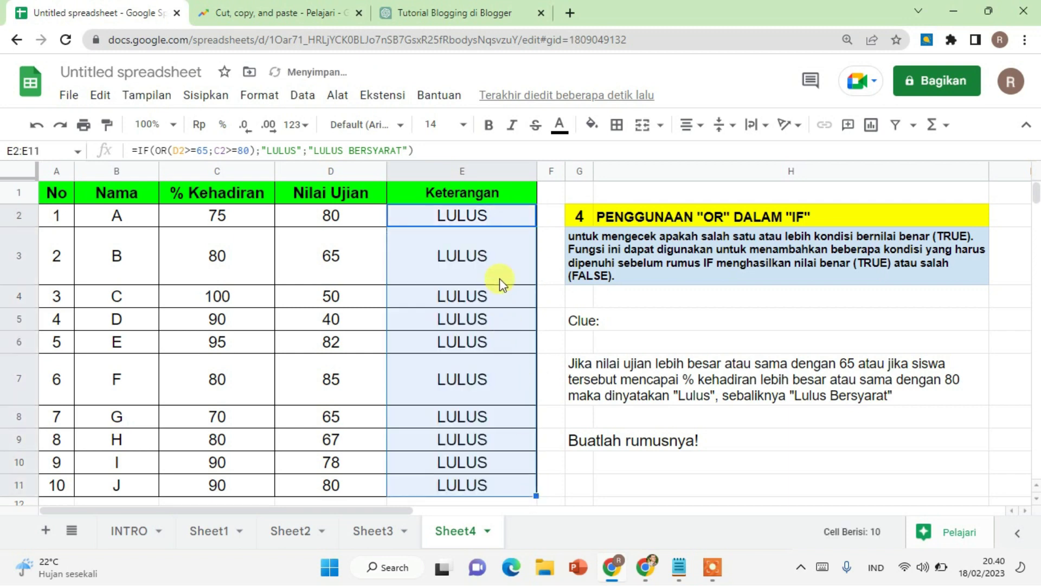
click(498, 248)
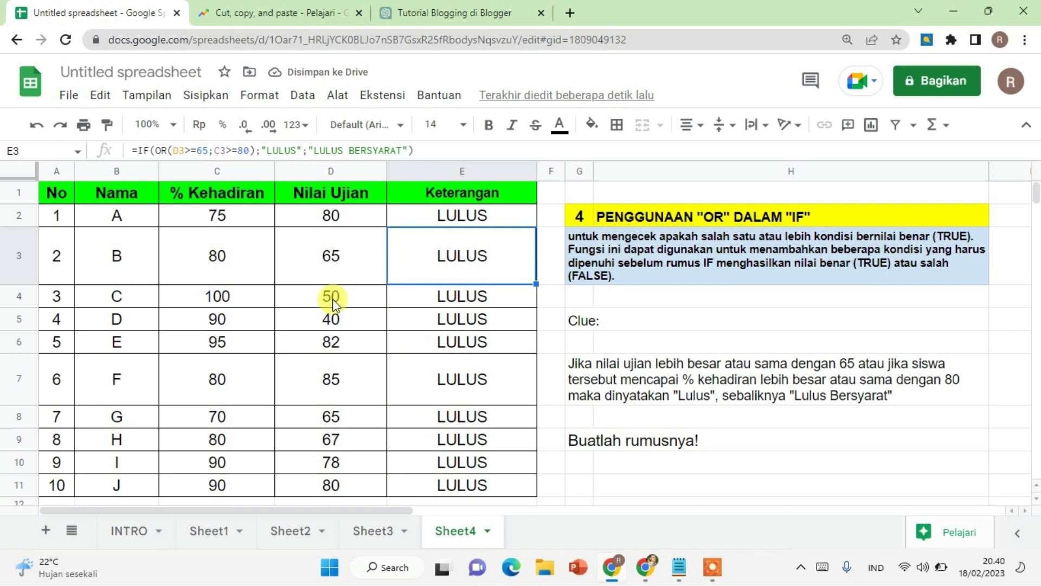
click(452, 349)
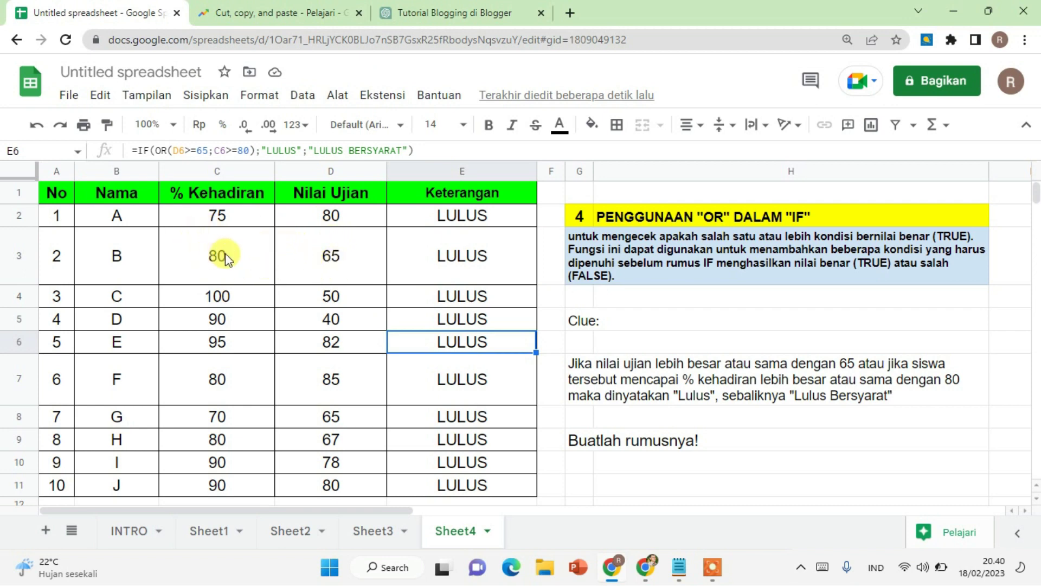
click(646, 482)
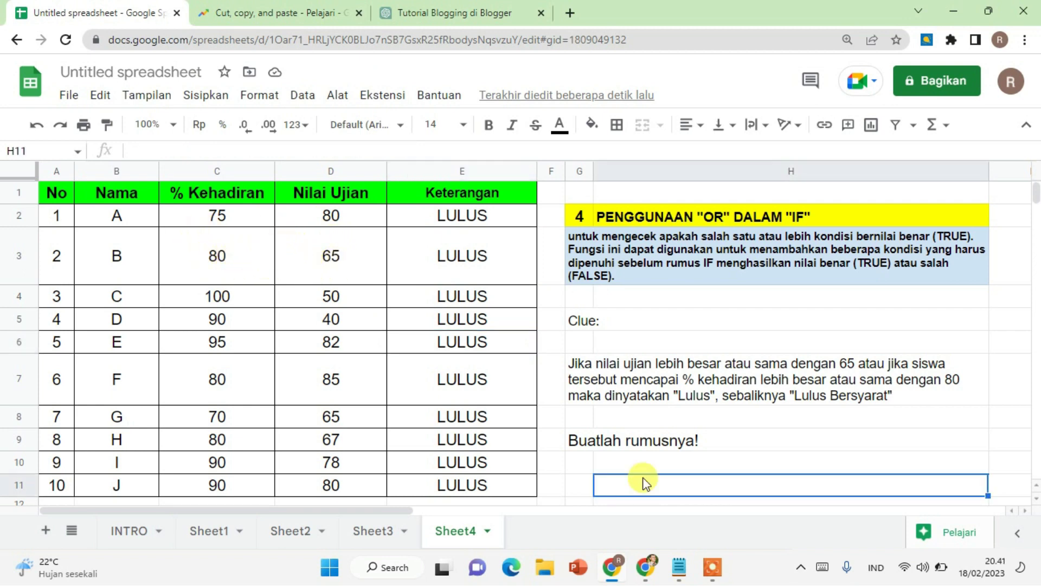